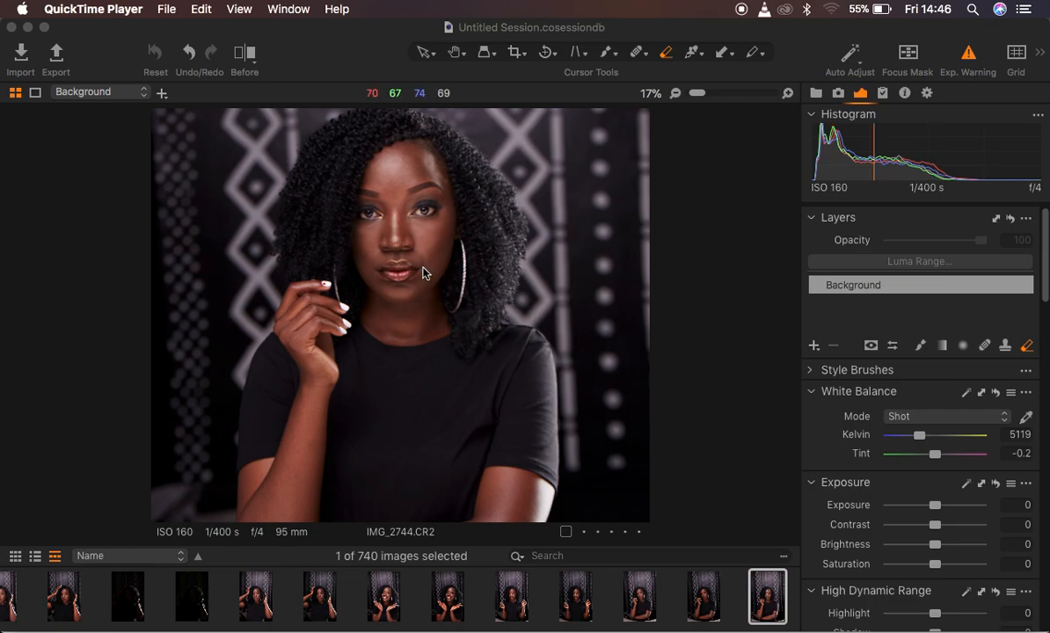
Set the High Dynamic Range of the portrait to Highlight -100, White -100, Black -15 and Shadow 12
left_click(515, 31)
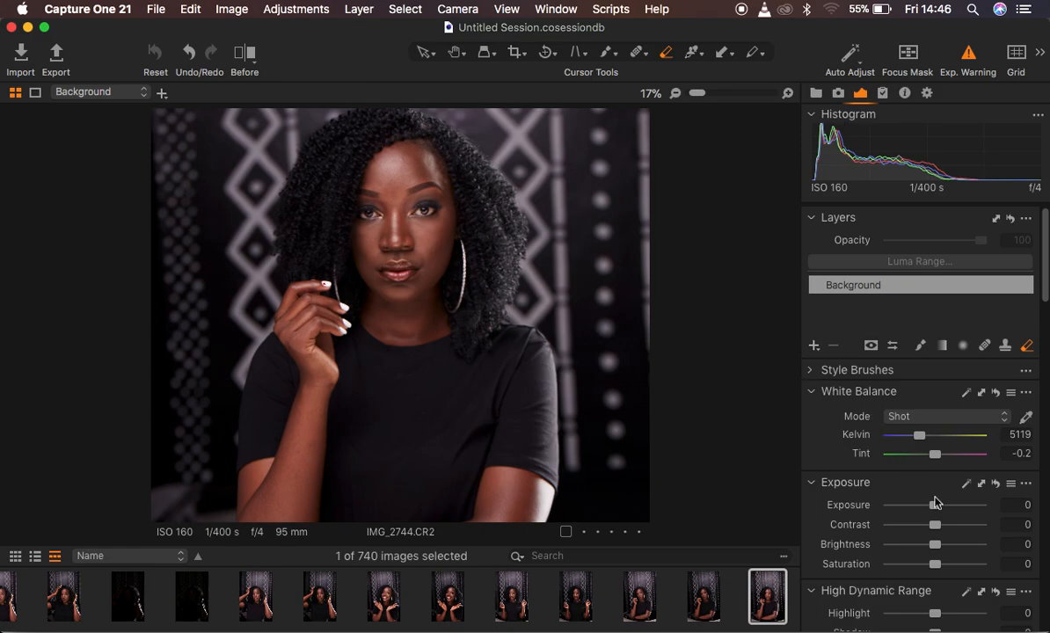
scroll(935, 503, "down", 5)
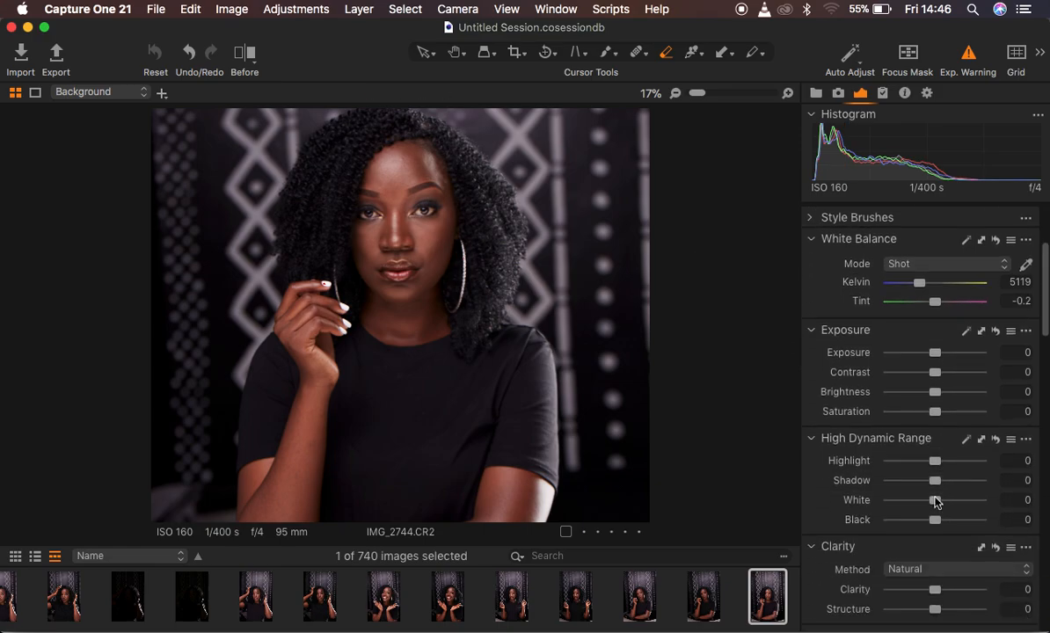
left_click_drag(935, 461, 839, 461)
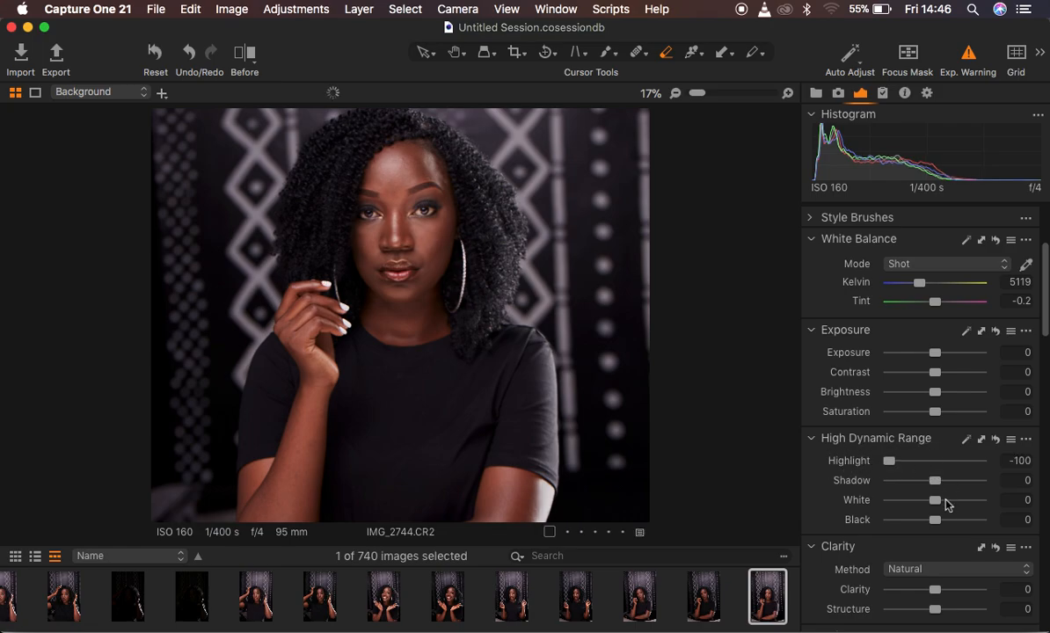
left_click_drag(935, 500, 860, 505)
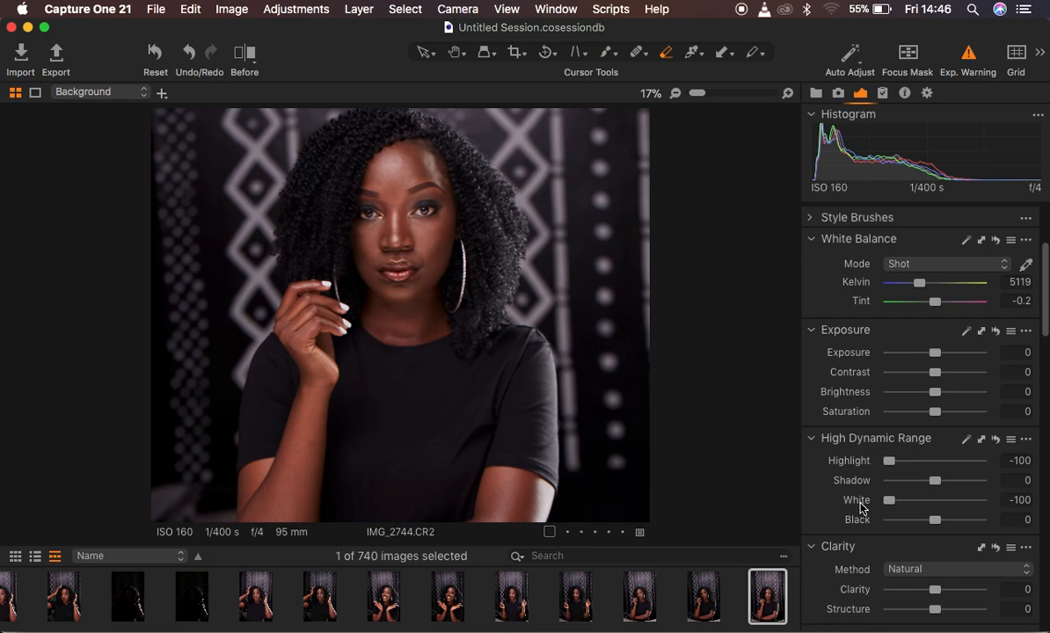
left_click_drag(935, 522, 928, 526)
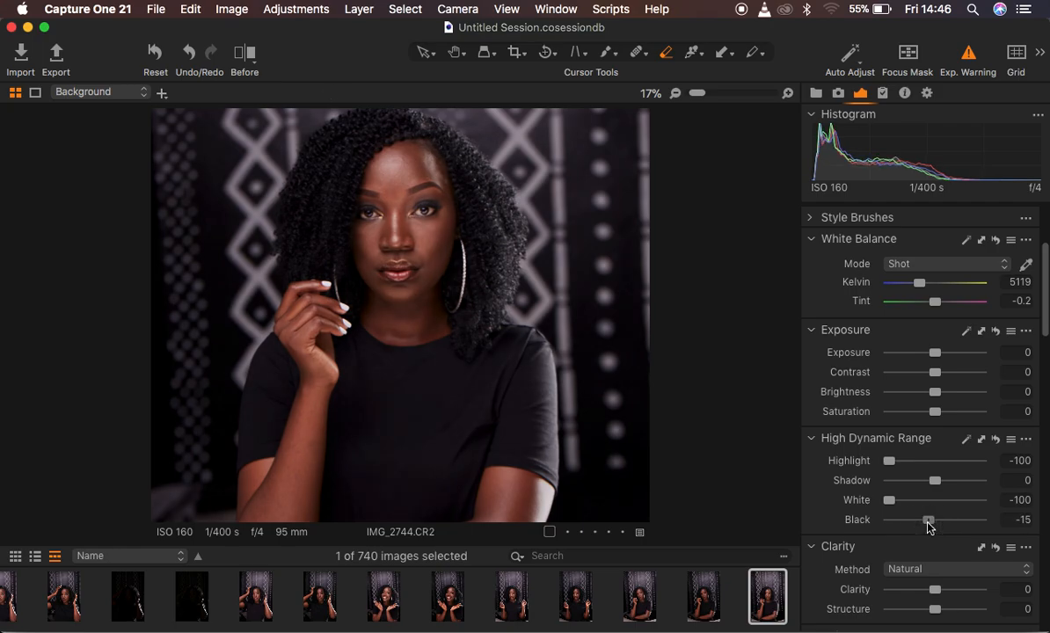
left_click_drag(935, 480, 943, 479)
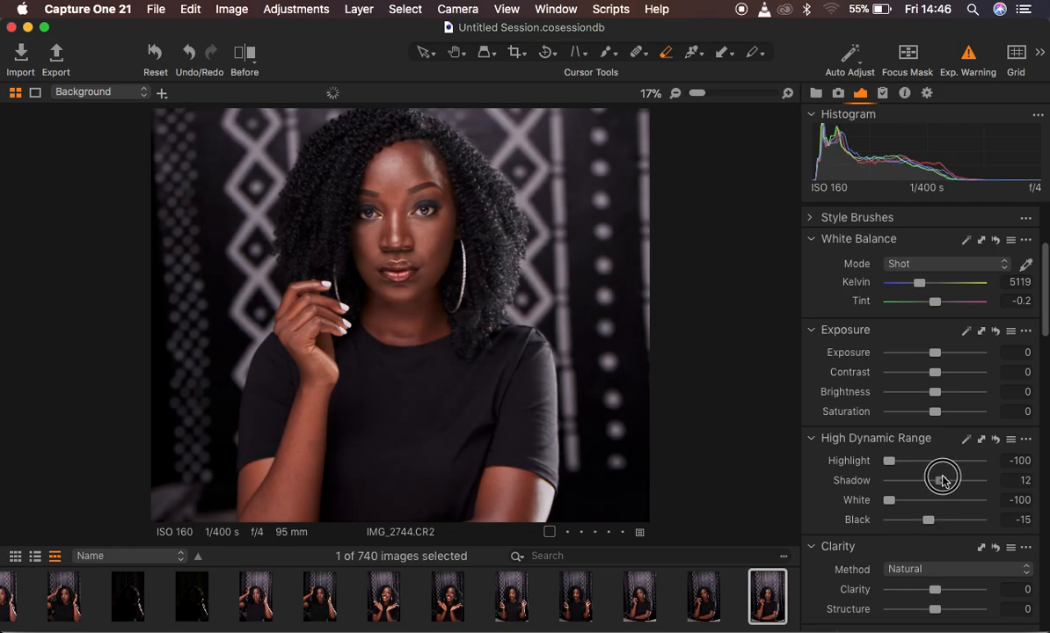
Set the Clarity amount to 5 with the Natural method
scroll(947, 502, "down", 2)
left_click_drag(935, 522, 937, 522)
scroll(985, 509, "down", 2)
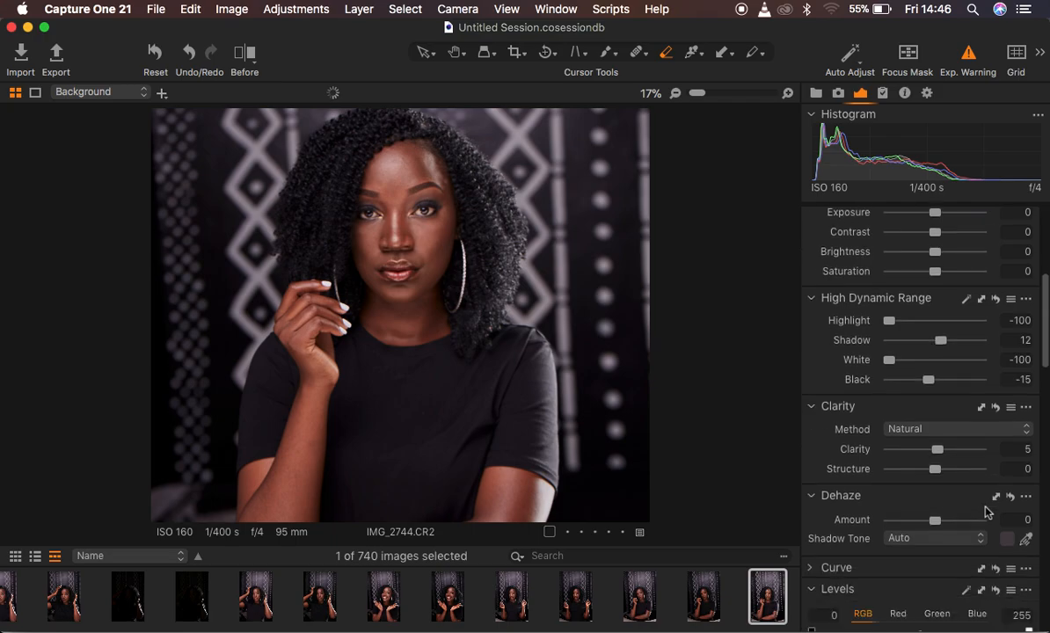
Raise the black input point slightly in the RGB Levels of the background
scroll(986, 527, "down", 5)
left_click_drag(811, 521, 816, 522)
scroll(924, 394, "up", 10)
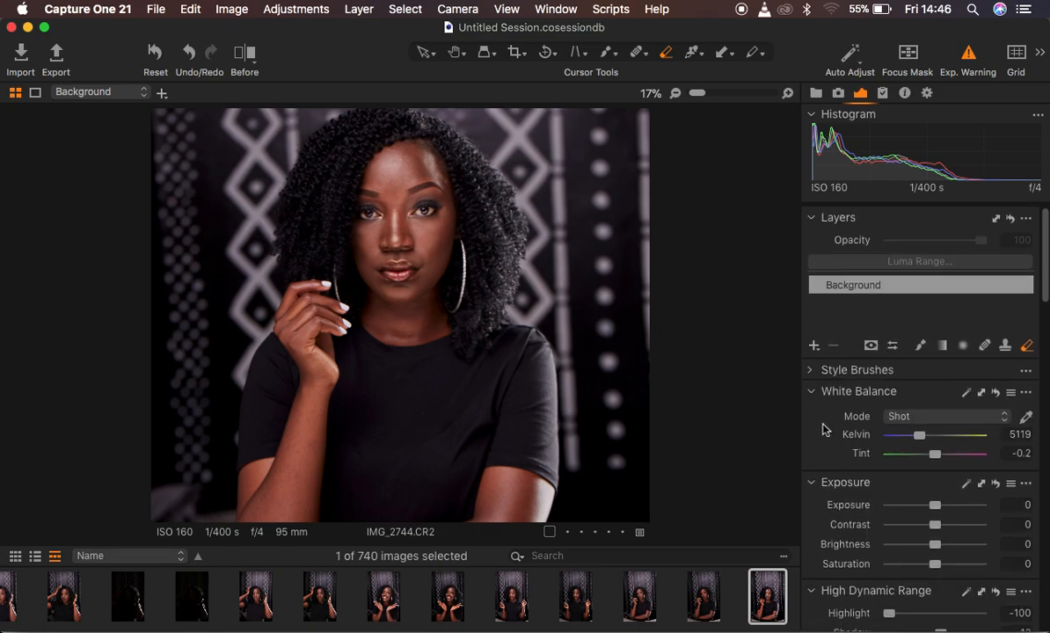
right_click(823, 428)
mouse_move(848, 431)
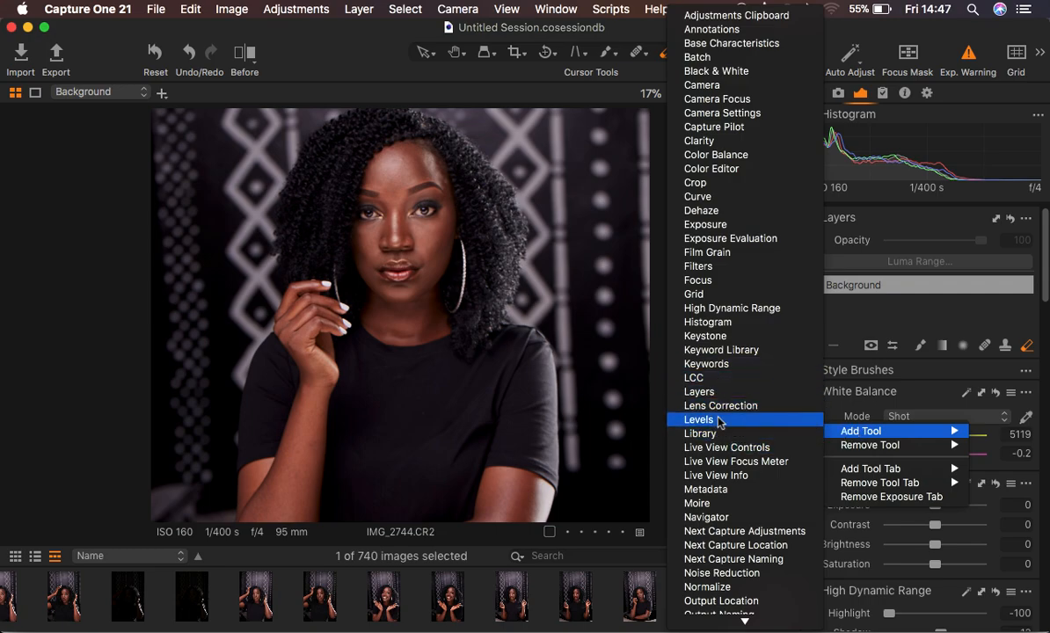
left_click(818, 424)
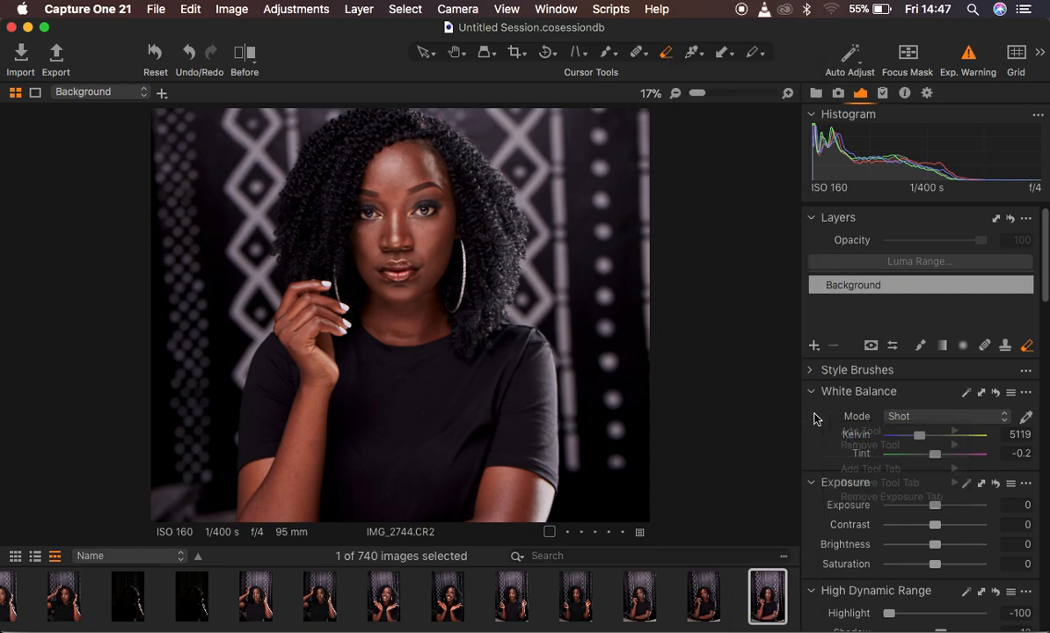
Fine-tune the RGB Levels to a black point of 5 and a white point of 254
scroll(973, 521, "down", 2)
scroll(972, 520, "down", 9)
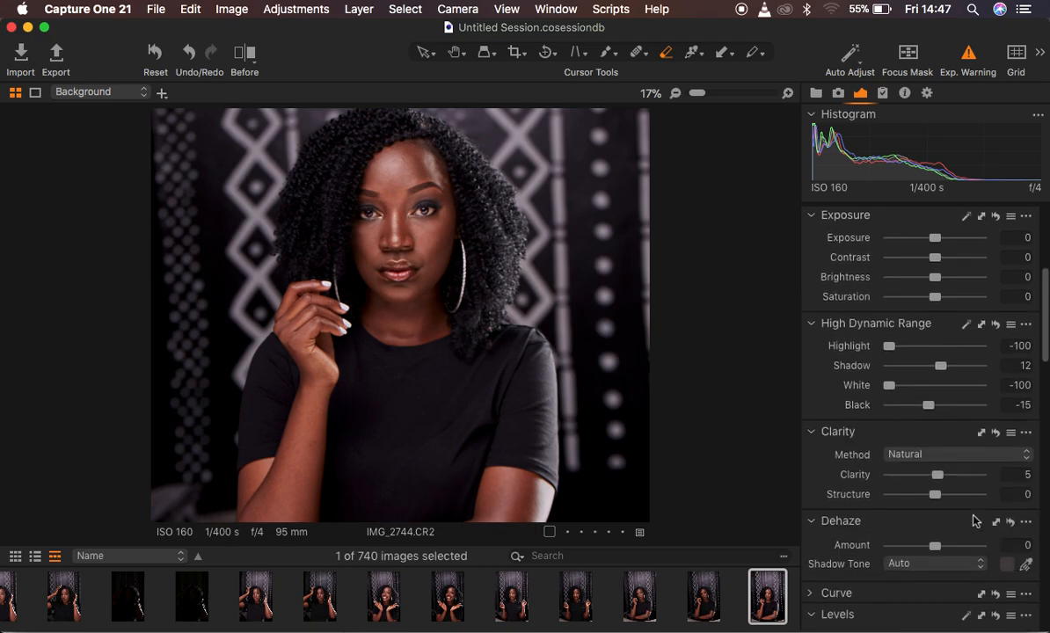
left_click_drag(815, 539, 816, 539)
left_click(1028, 540)
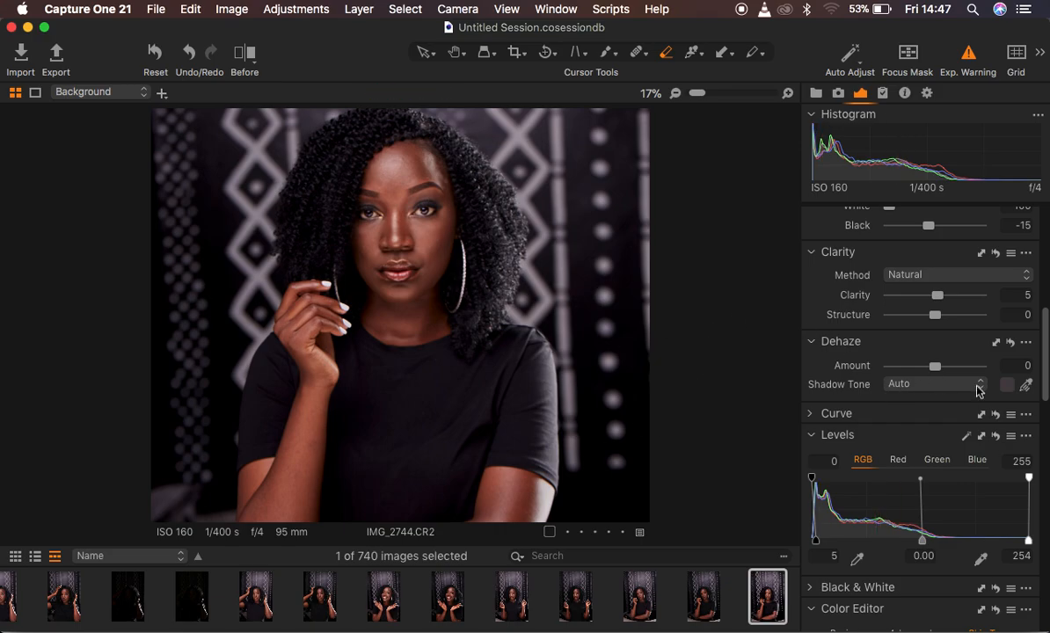
Add a new filled adjustment layer above the background and name it "color crading"
scroll(978, 392, "up", 10)
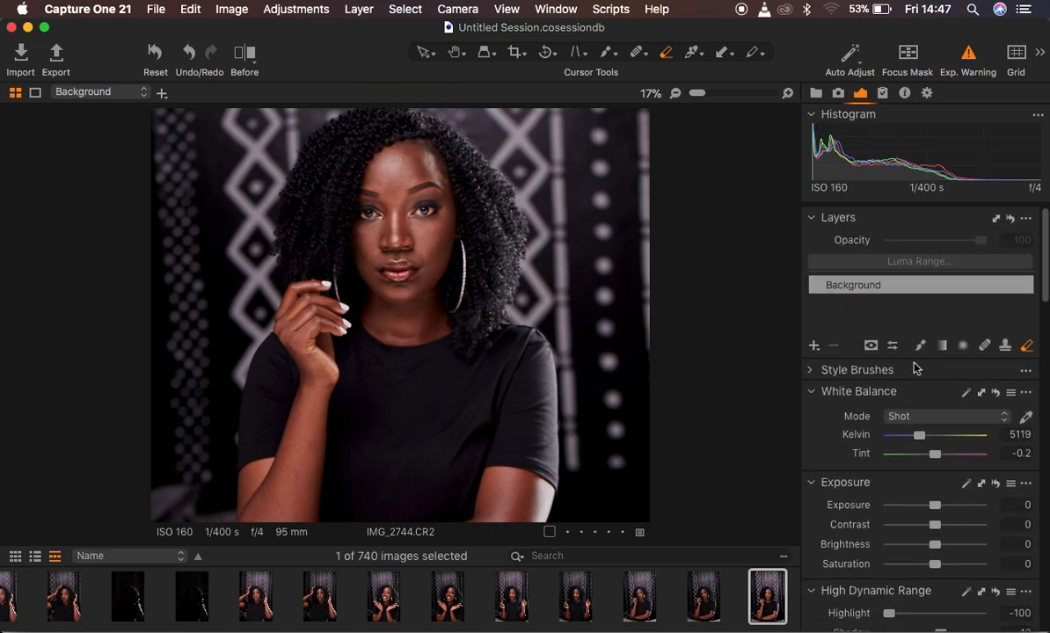
left_click(814, 347)
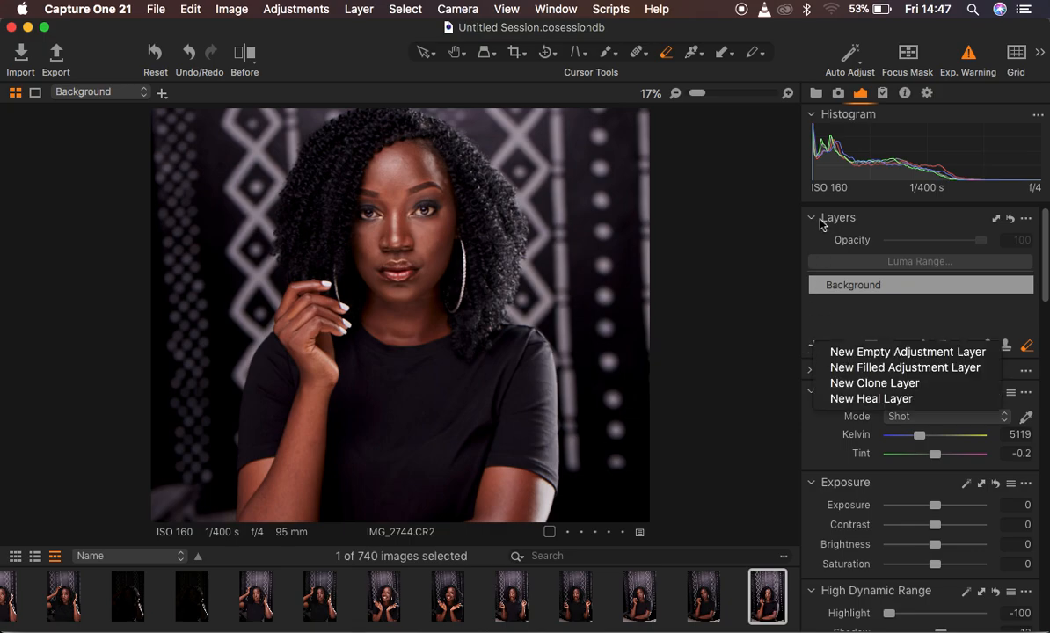
left_click(857, 369)
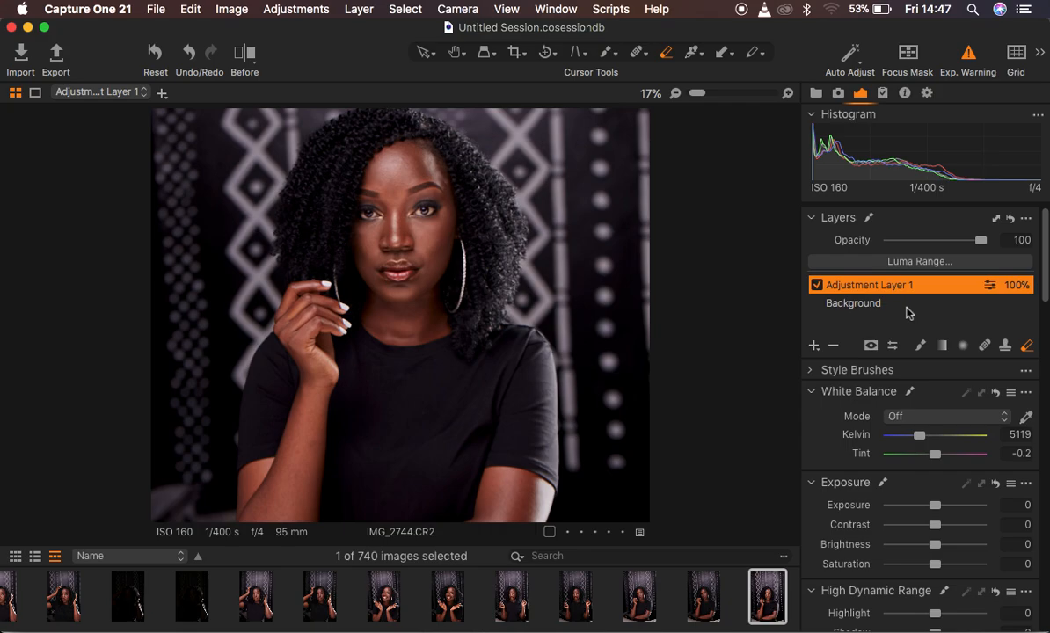
double_click(863, 288)
type("color crading")
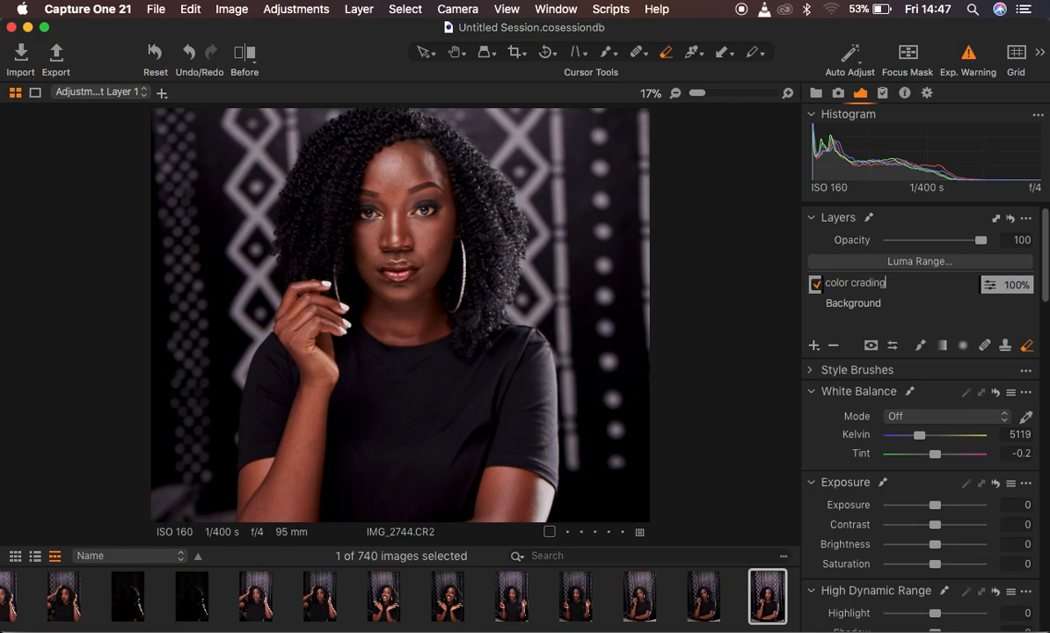
key("Return")
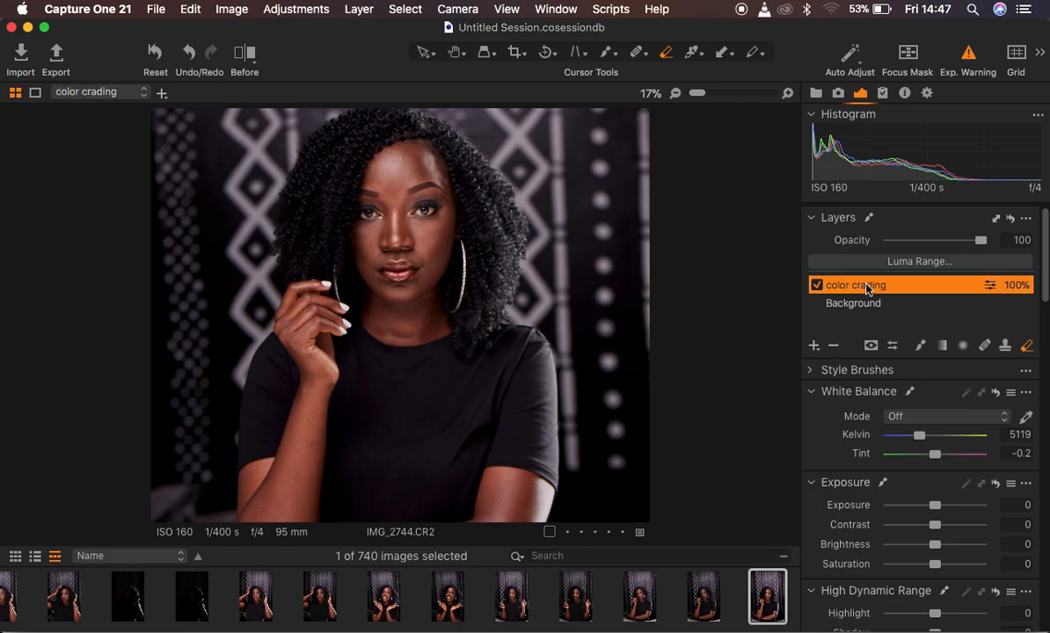
Bring up the Color Editor's Skin Tone settings for the "color crading" layer
scroll(937, 460, "down", 10)
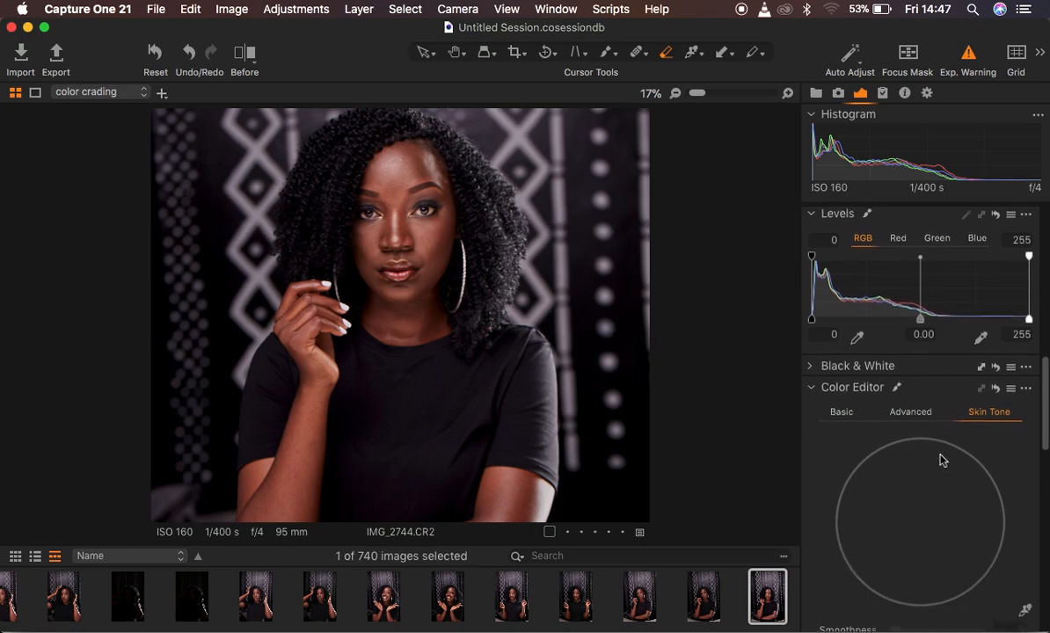
scroll(940, 460, "down", 3)
left_click(813, 299)
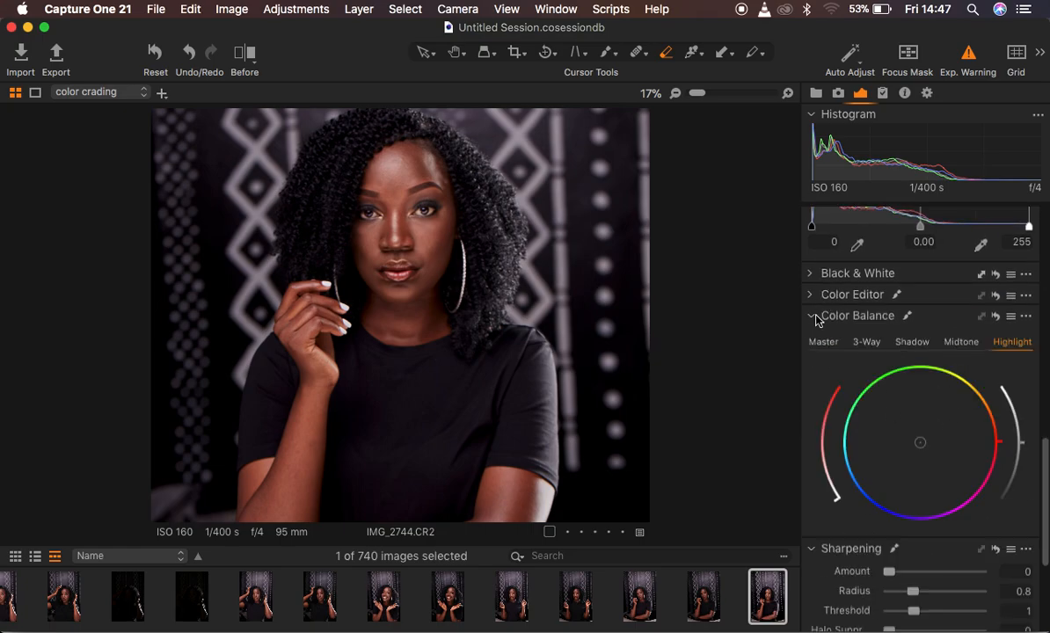
left_click(810, 297)
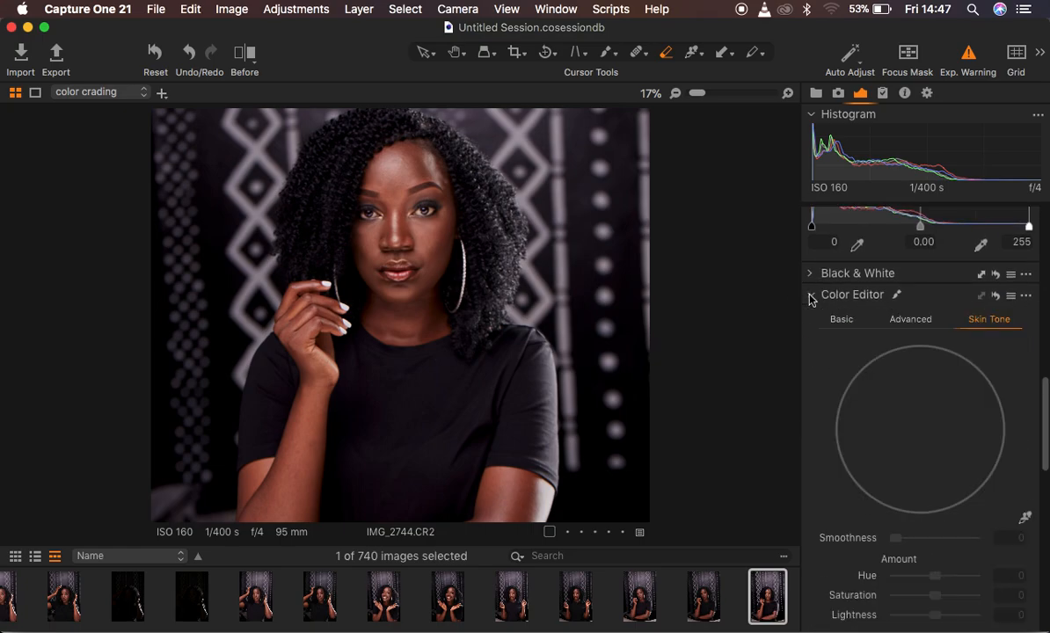
right_click(818, 370)
mouse_move(835, 371)
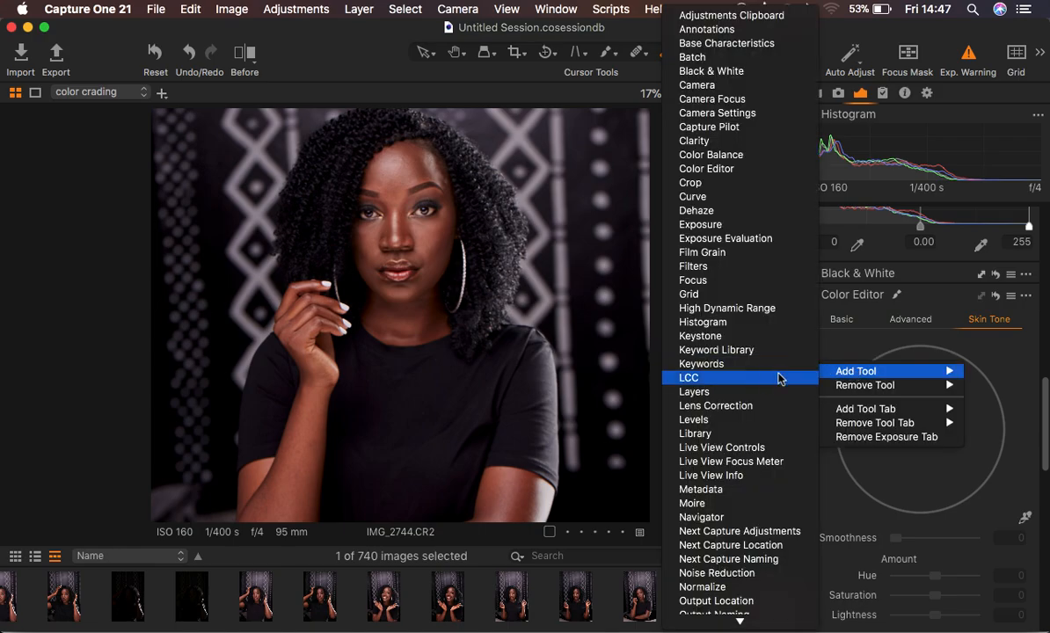
left_click(847, 342)
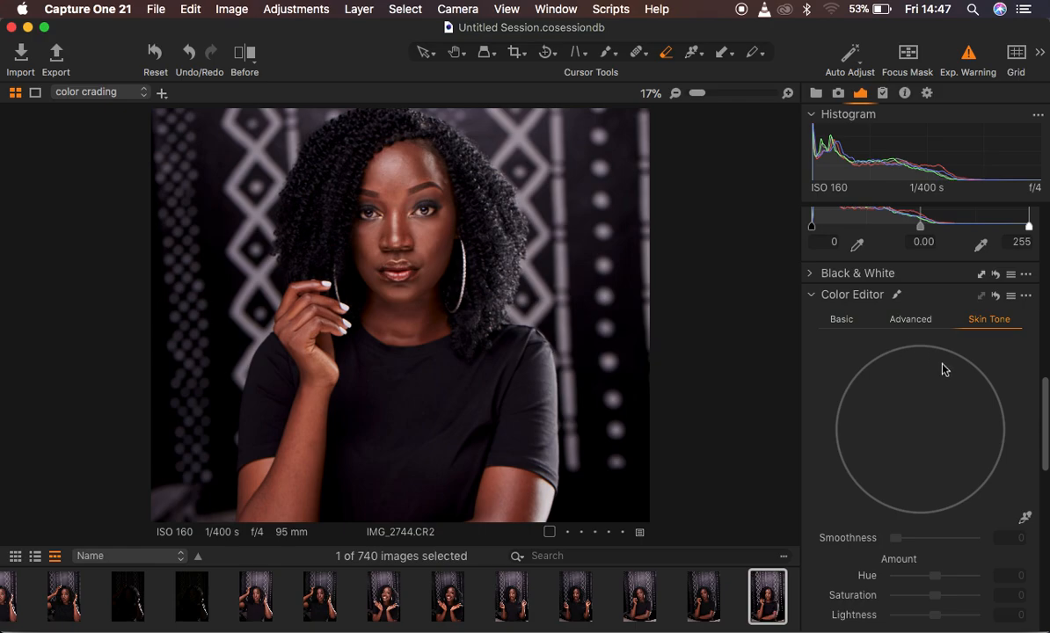
Sample the woman's facial skin as the reference color in the Color Editor's Skin Tone mode
left_click(840, 321)
left_click(990, 320)
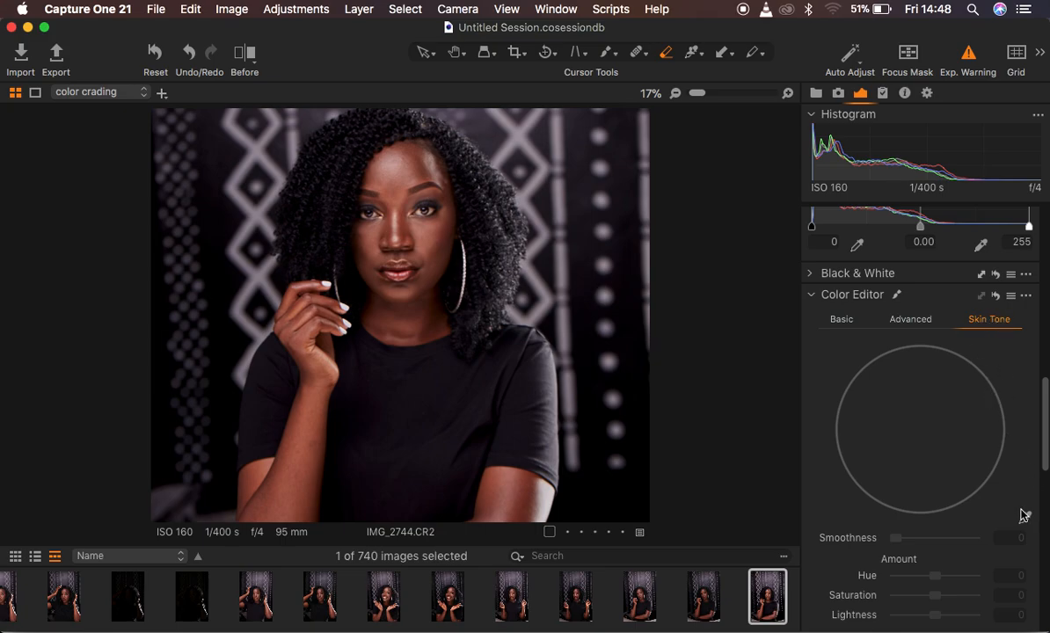
left_click(1026, 519)
scroll(408, 320, "up", 4)
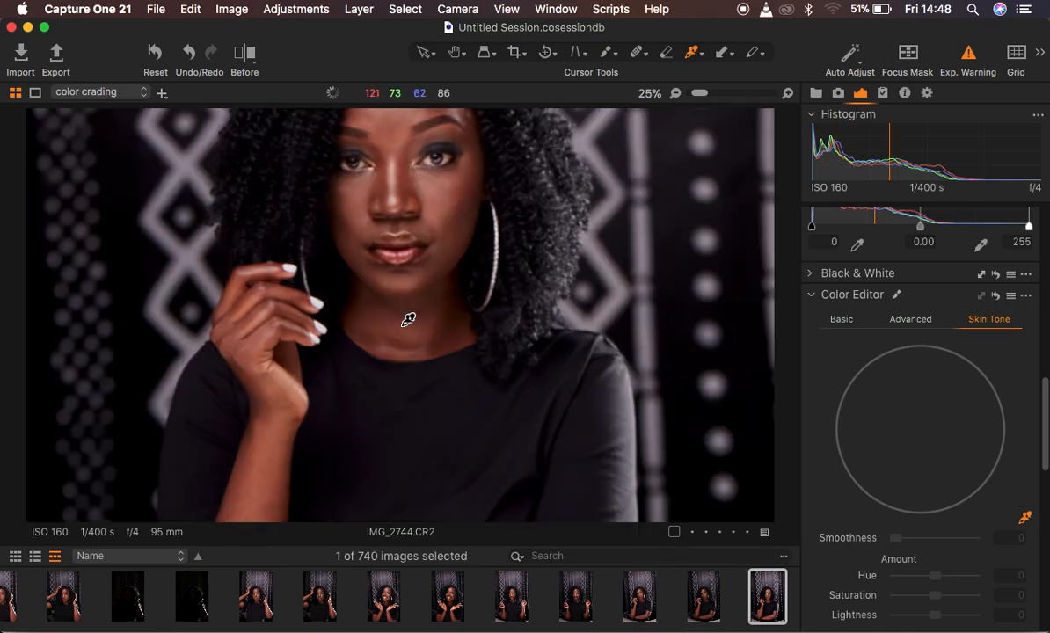
left_click_drag(564, 171, 564, 462)
left_click_drag(598, 337, 598, 358)
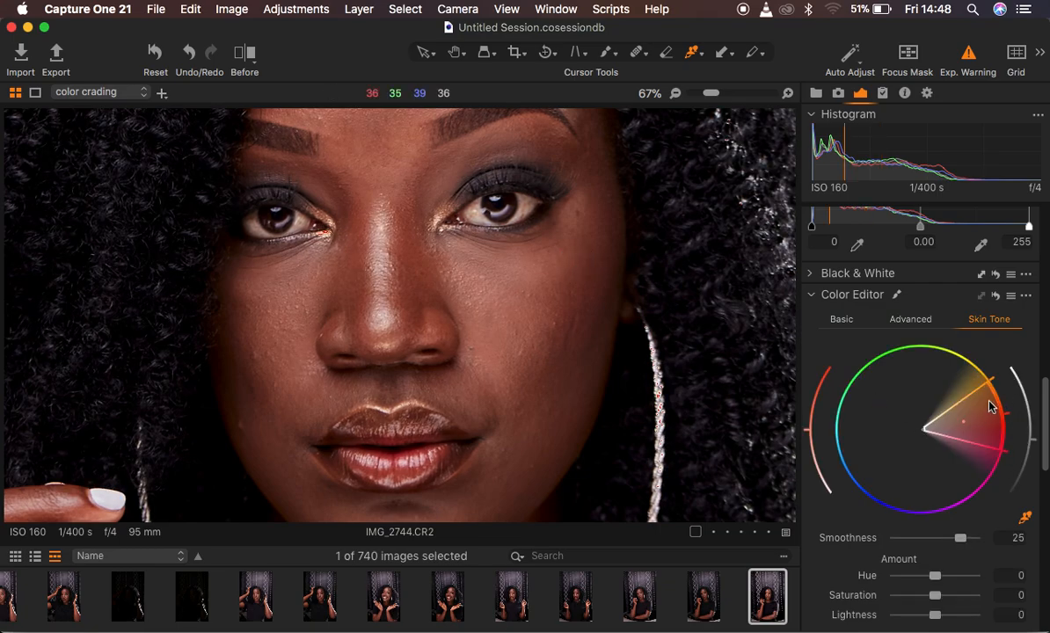
Preview the selected skin color range on the whole portrait to check its coverage, and turn the preview off again
left_click_drag(1046, 420, 1045, 480)
left_click(812, 487)
key("super+minus")
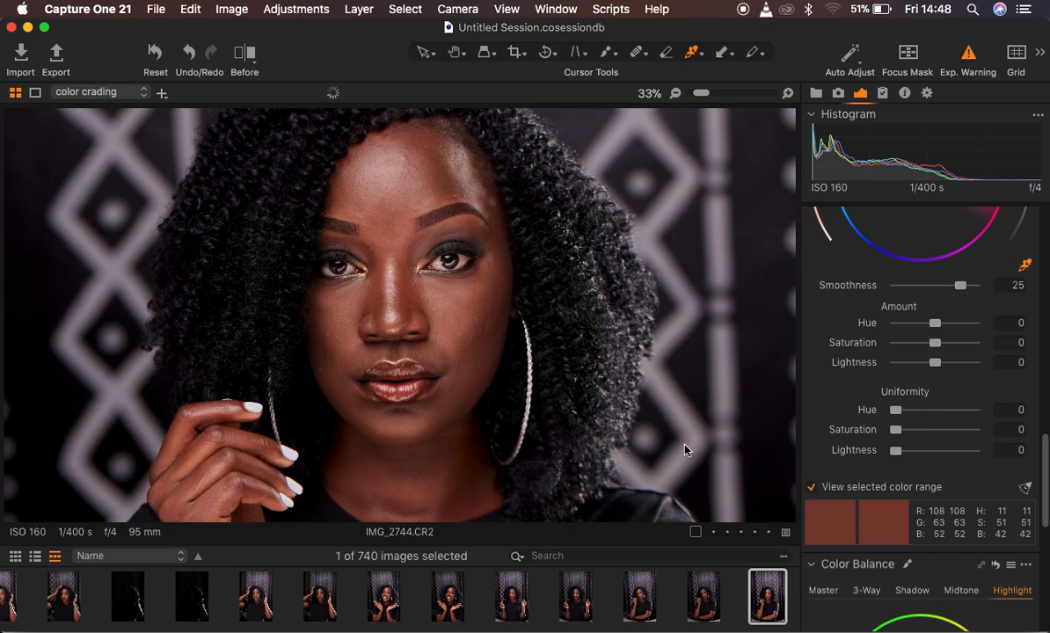
key("super+minus")
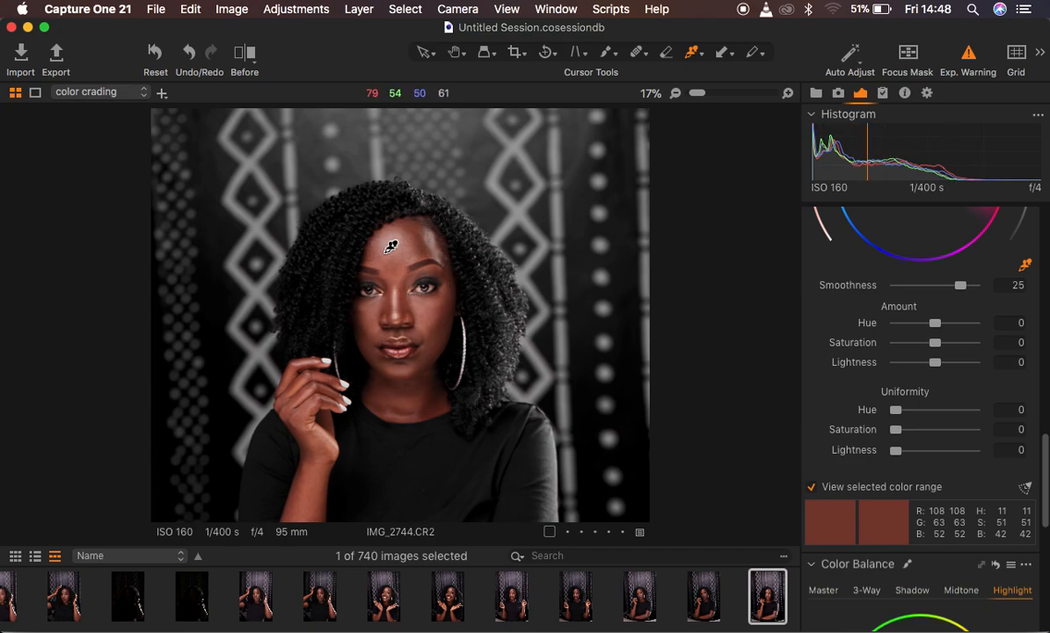
left_click(810, 486)
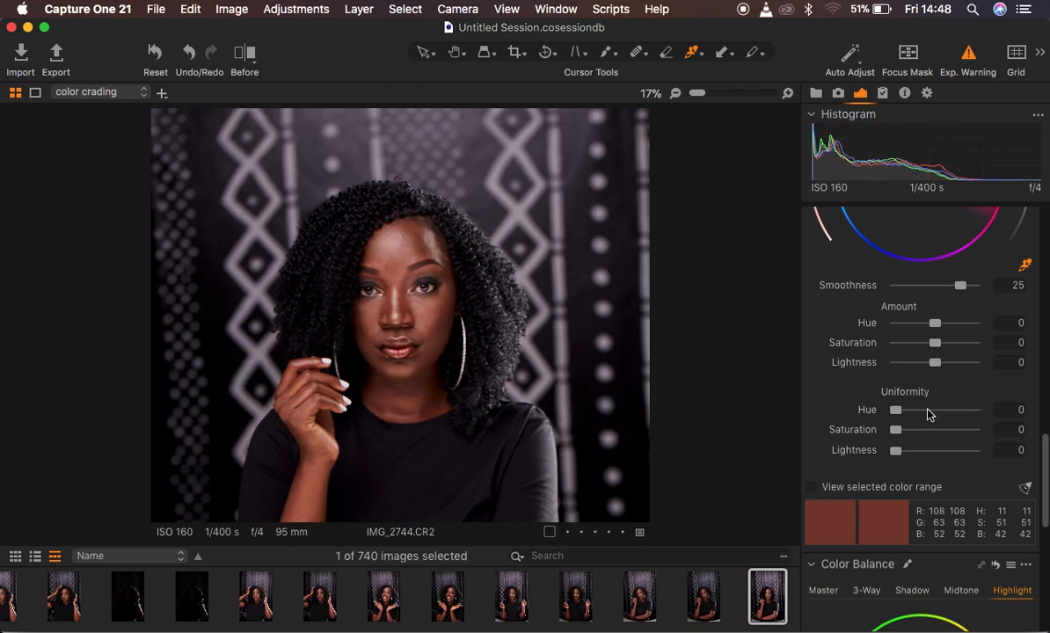
Set the skin tone Uniformity to Hue 69.7 and Saturation 58.5
scroll(931, 413, "up", 4)
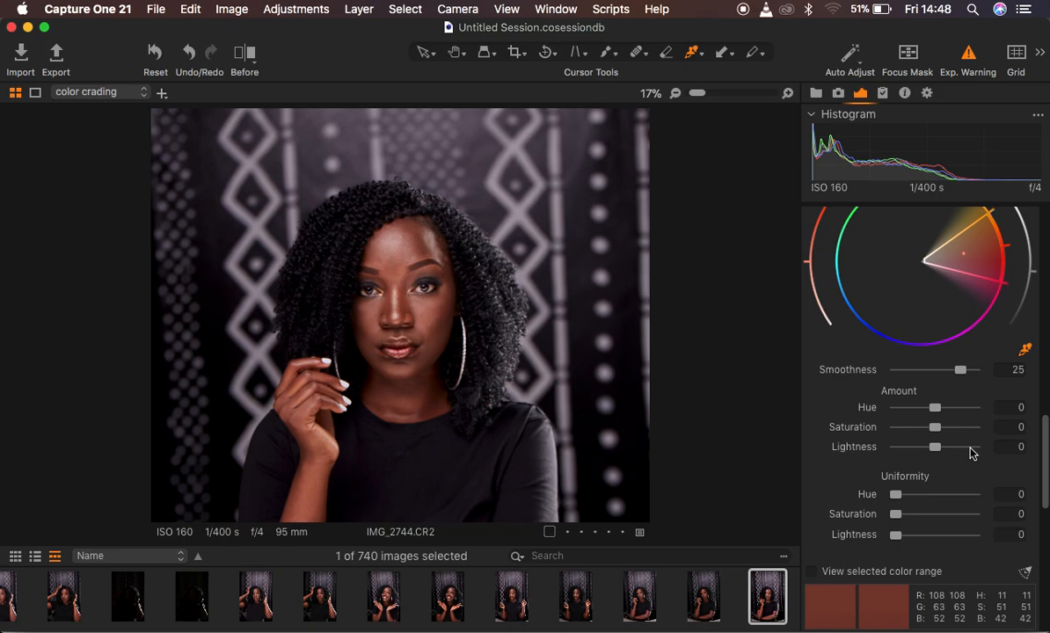
scroll(901, 458, "down", 1)
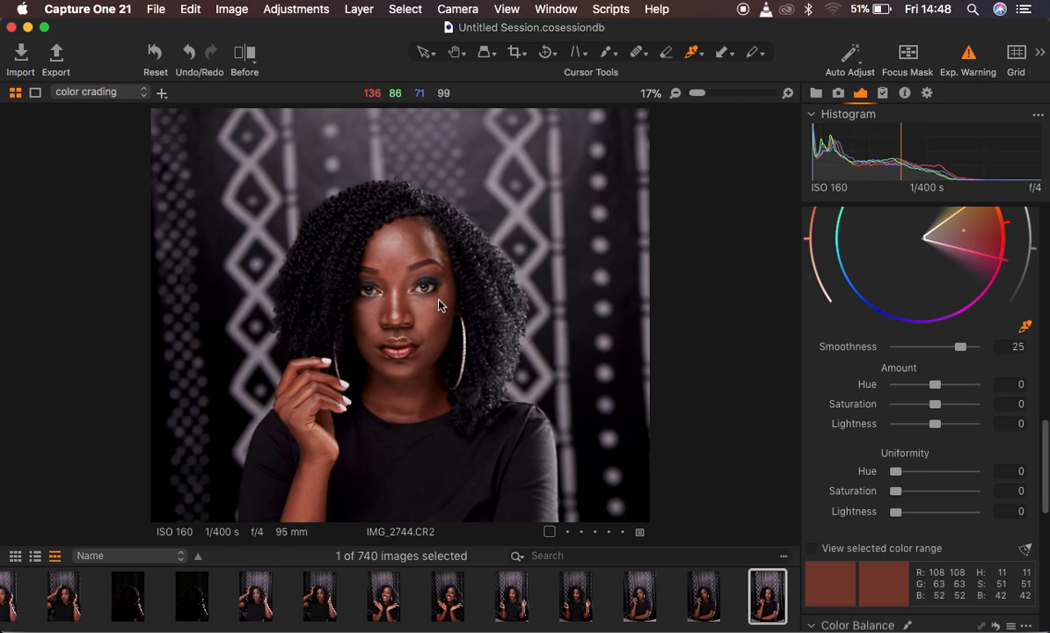
left_click_drag(895, 471, 953, 477)
key("super+equal")
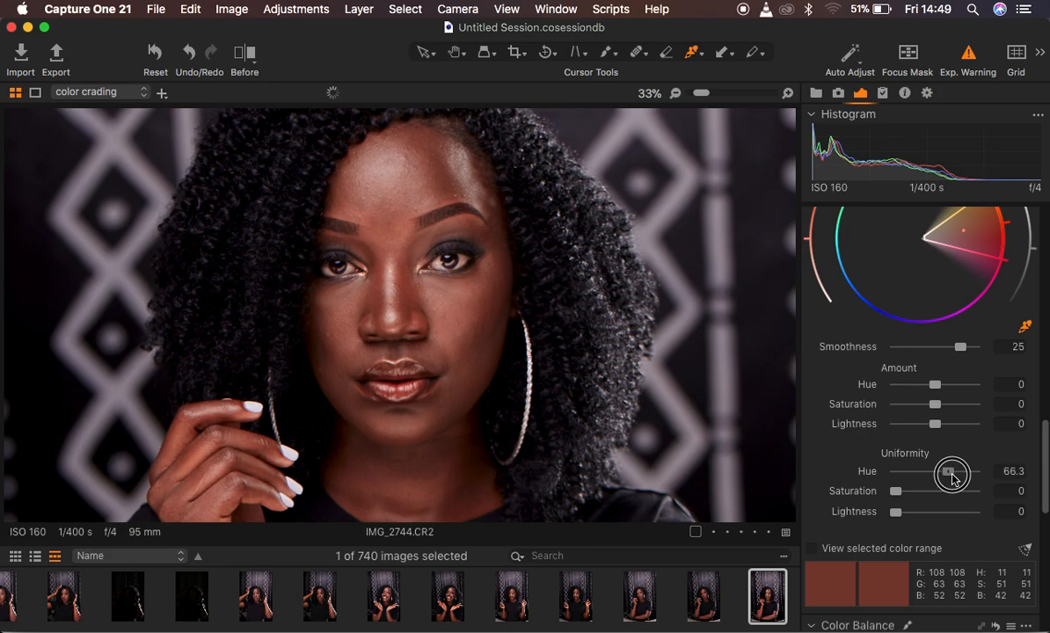
left_click_drag(952, 478, 959, 477)
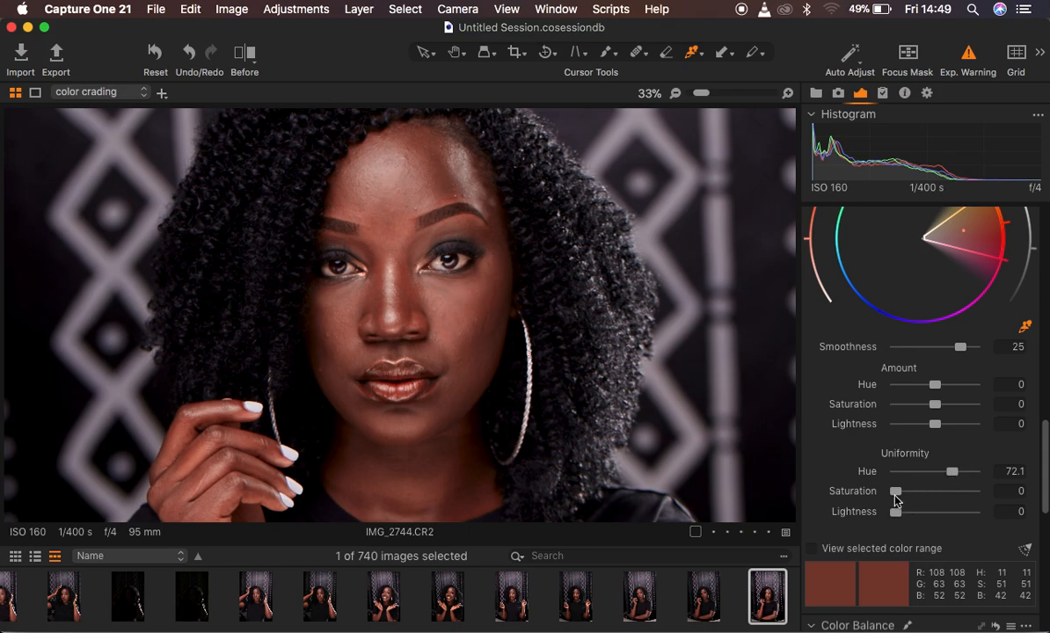
left_click_drag(897, 495, 952, 477)
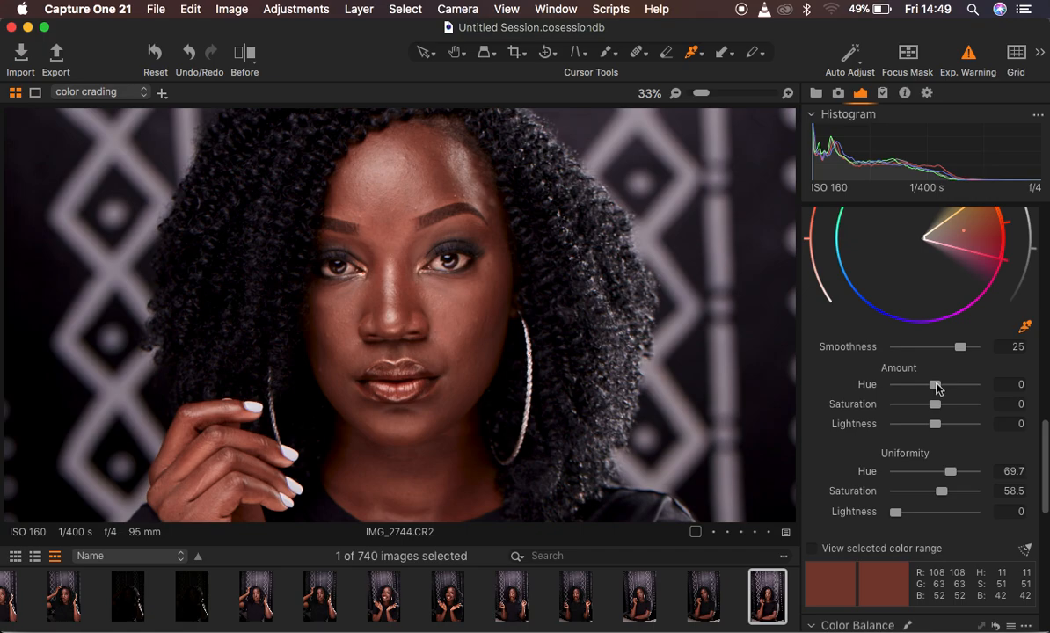
Compare the skin tone Amount Hue at -5 and at 5, leaving it at 5
left_click_drag(936, 388, 865, 388)
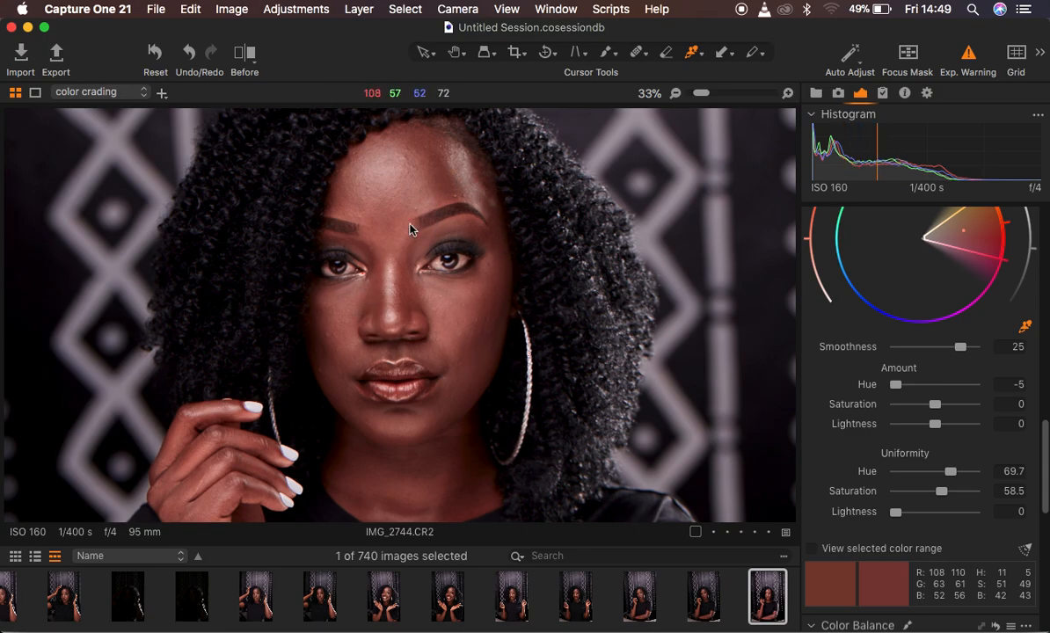
left_click_drag(895, 385, 973, 384)
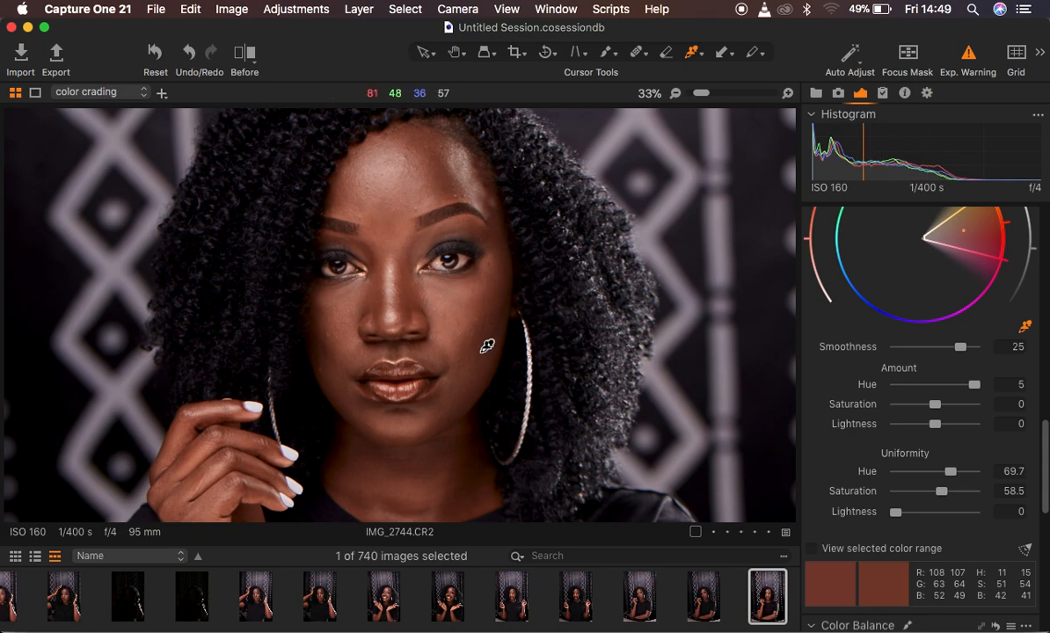
Reset the skin tone Amount Hue, set it to 2.9, and set the Amount Saturation to -8.7
double_click(973, 384)
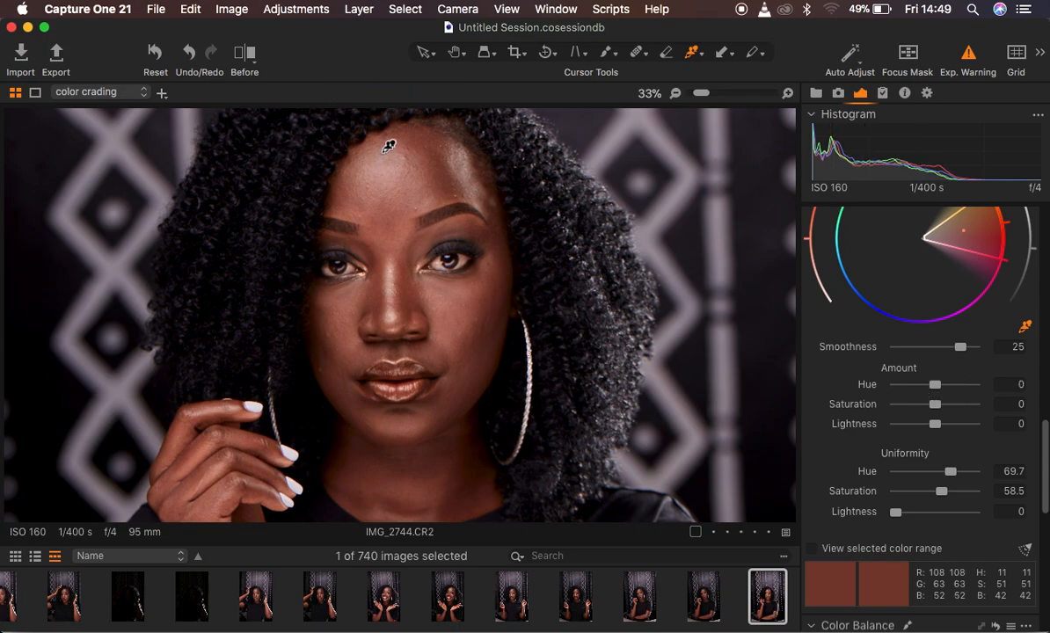
left_click_drag(936, 390, 959, 392)
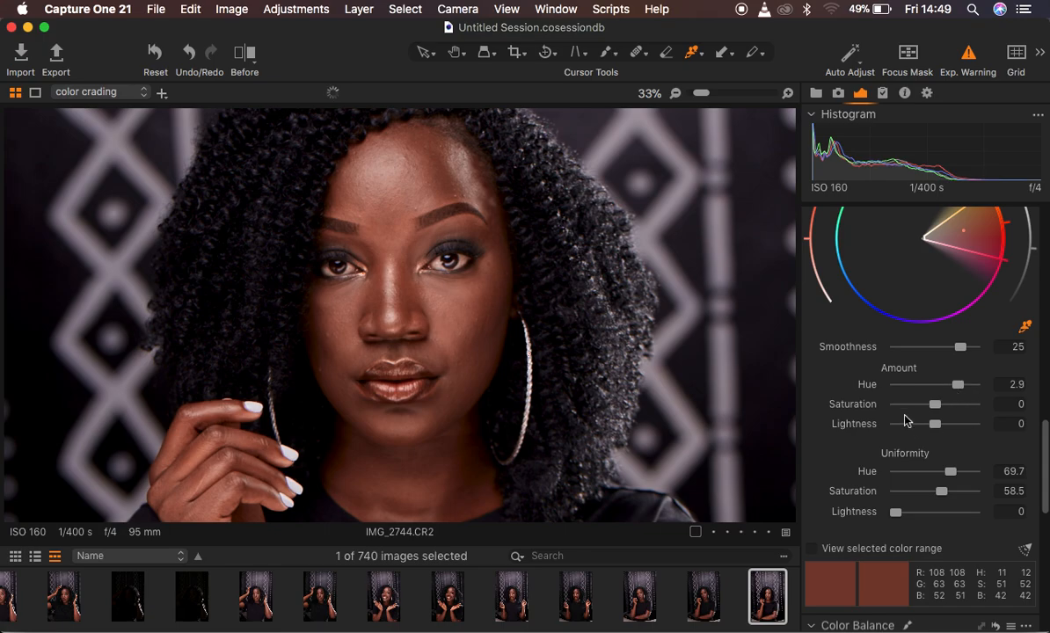
key("super+minus")
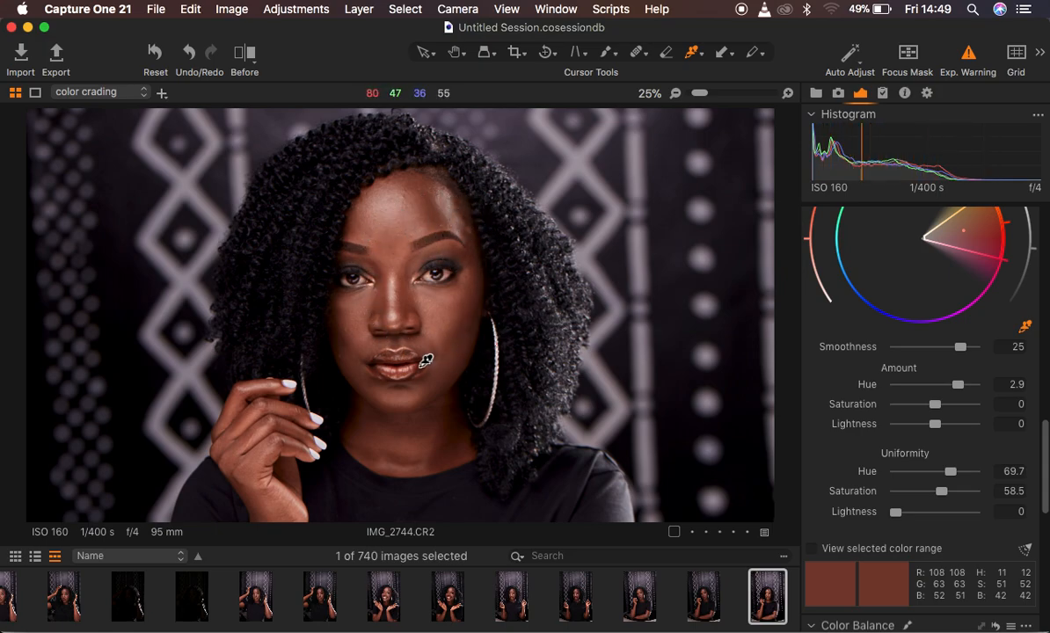
left_click_drag(936, 409, 925, 409)
key("comma")
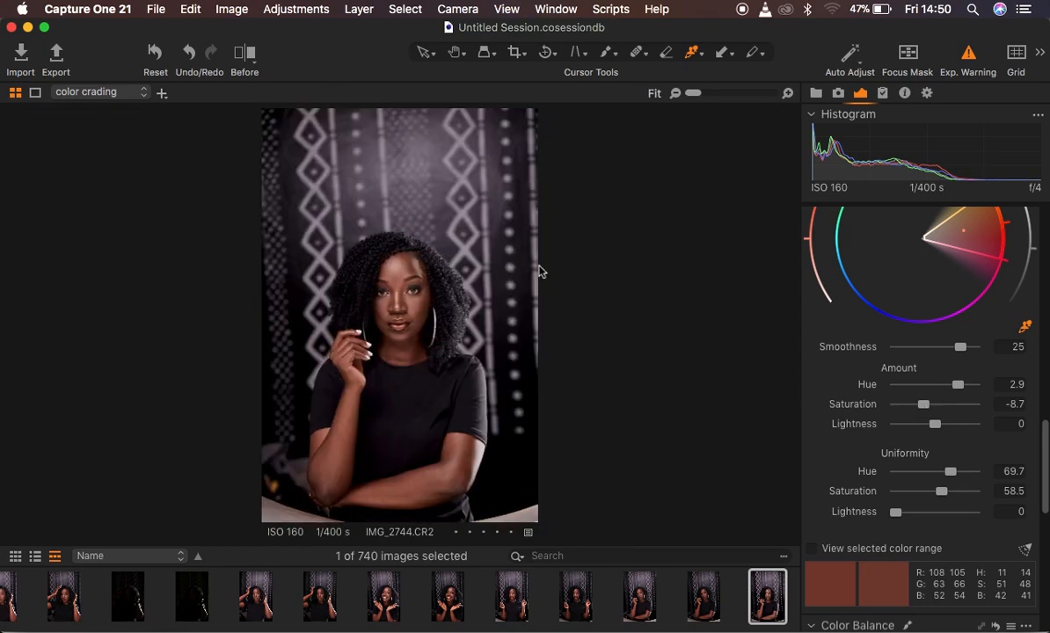
Compare the portrait with and without the color crading layer by toggling it and varying its opacity, leaving it enabled at 100
scroll(992, 360, "up", 15)
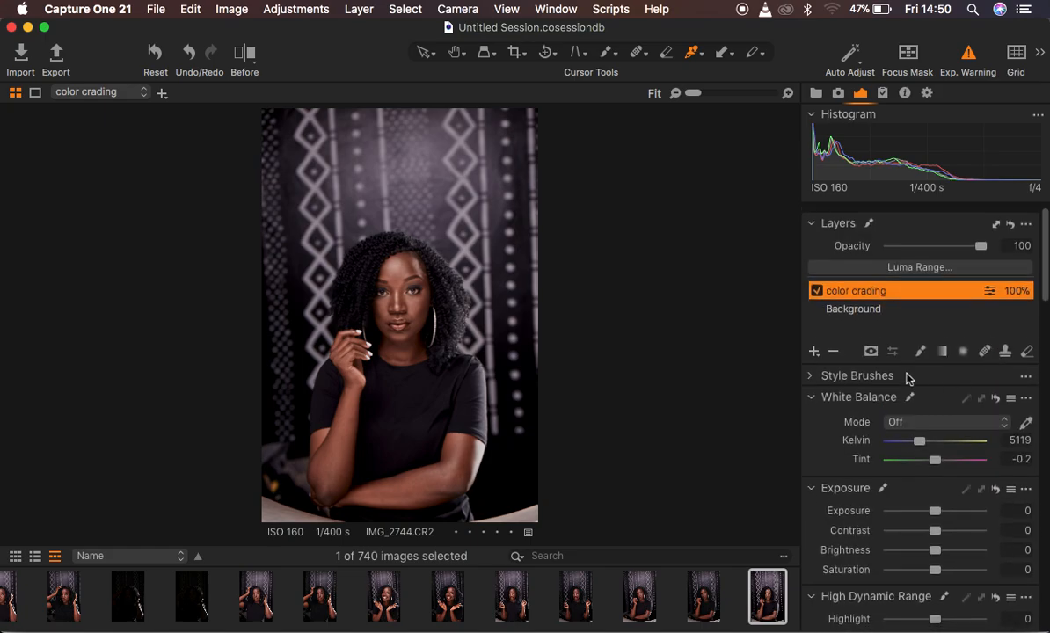
left_click(816, 285)
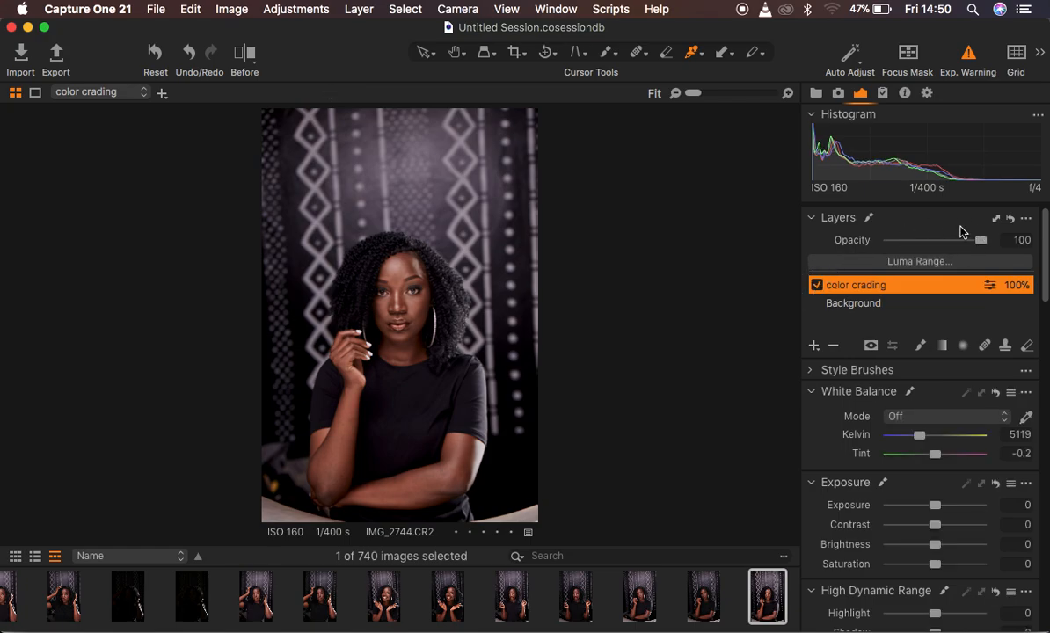
mouse_move(980, 240)
left_mouse_down()
mouse_move(949, 243)
mouse_move(998, 243)
left_mouse_up()
scroll(680, 351, "up", 3)
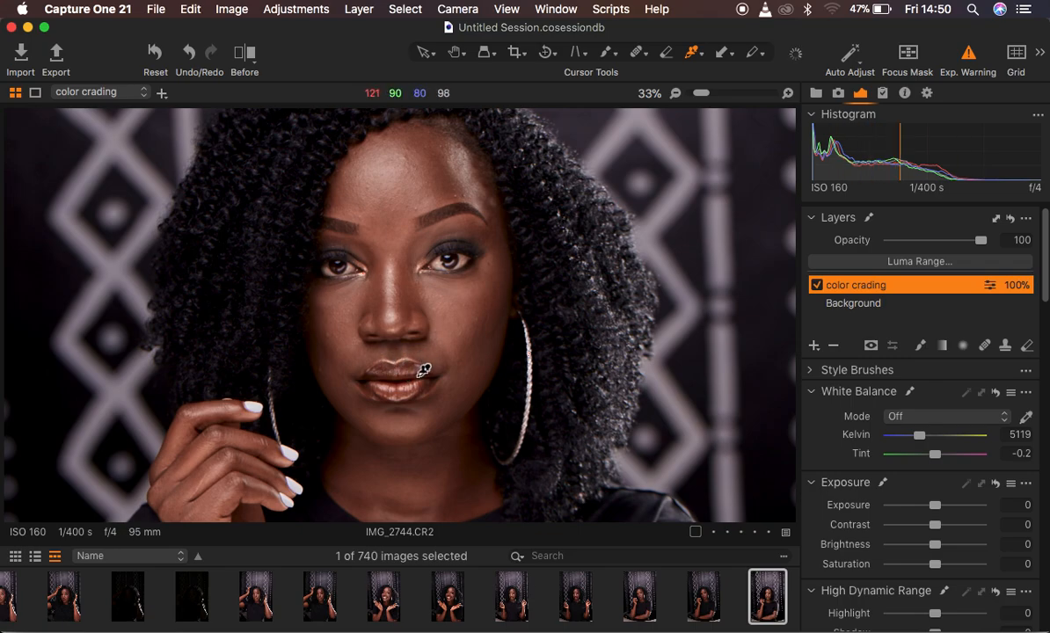
Compare the original and graded face in the split before/after view, and leave that view again
left_click(230, 49)
left_click_drag(401, 313, 708, 299)
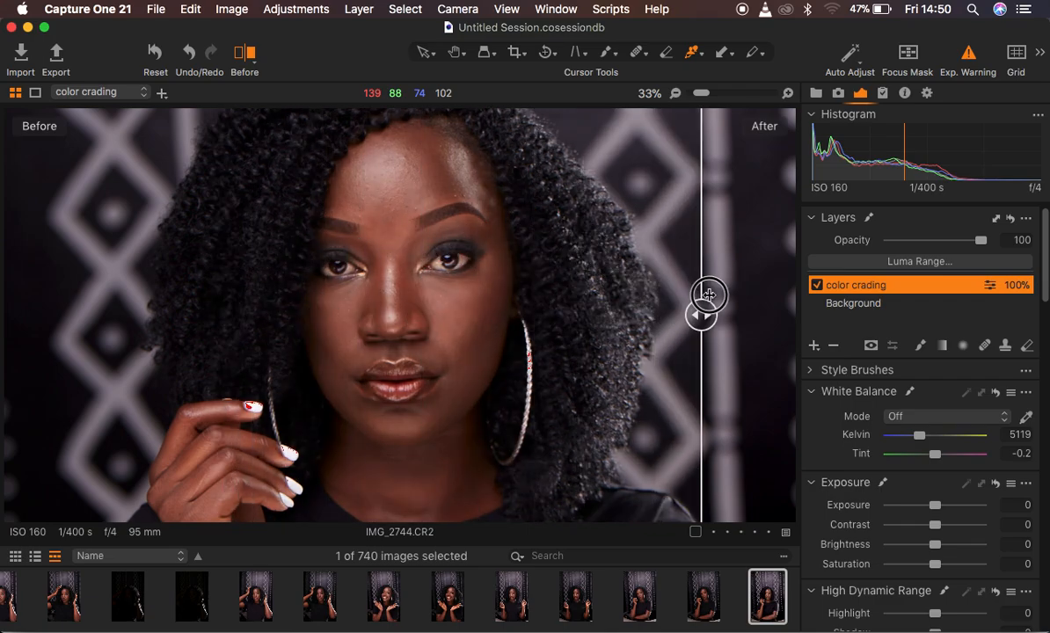
left_click(246, 55)
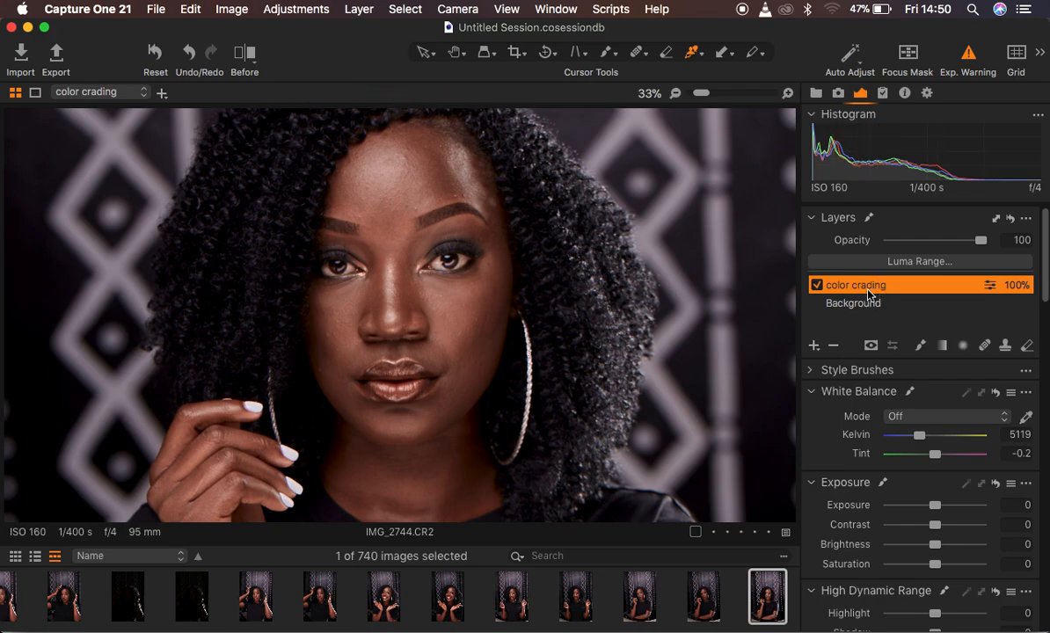
Erase the lips and both eyes from the color crading layer's mask, and hide the mask overlay
left_click(765, 274)
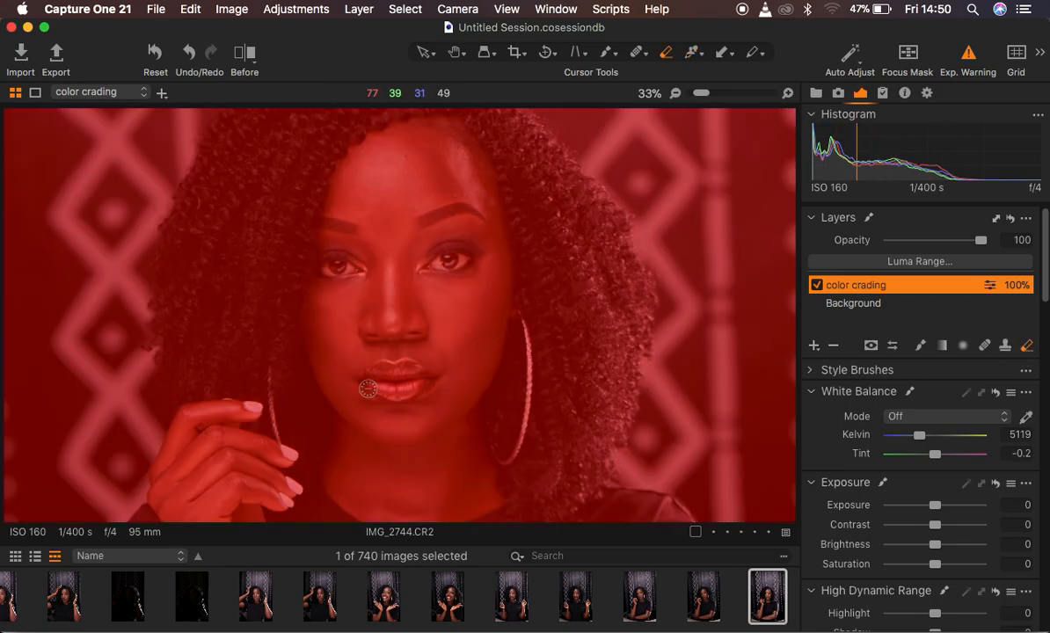
scroll(367, 387, "up", 2)
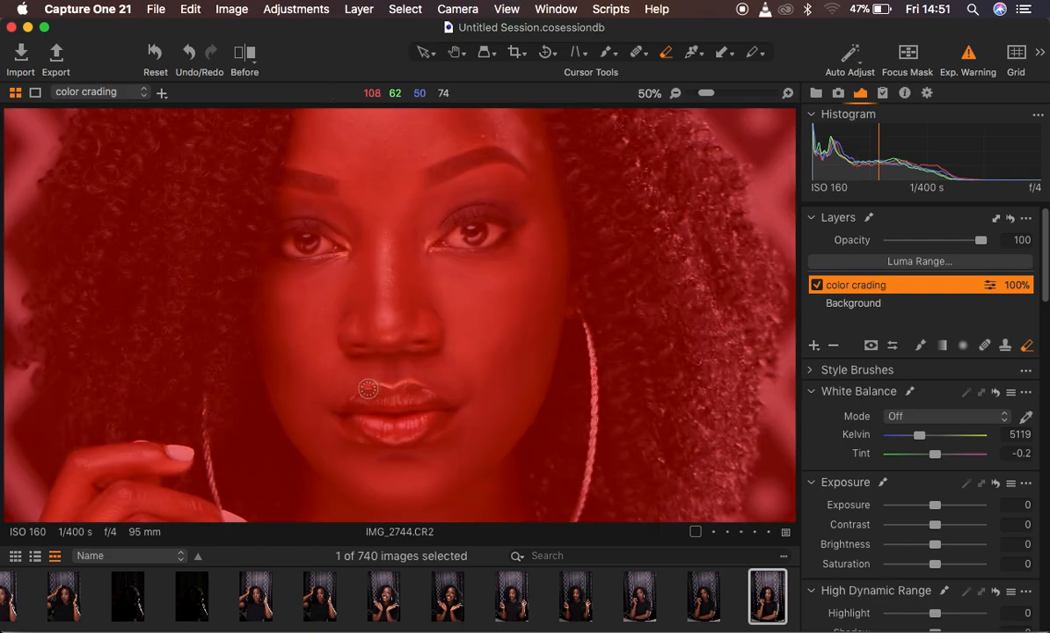
mouse_move(366, 399)
left_mouse_down()
mouse_move(341, 413)
mouse_move(367, 437)
mouse_move(416, 435)
mouse_move(441, 411)
mouse_move(402, 436)
mouse_move(429, 403)
left_mouse_up()
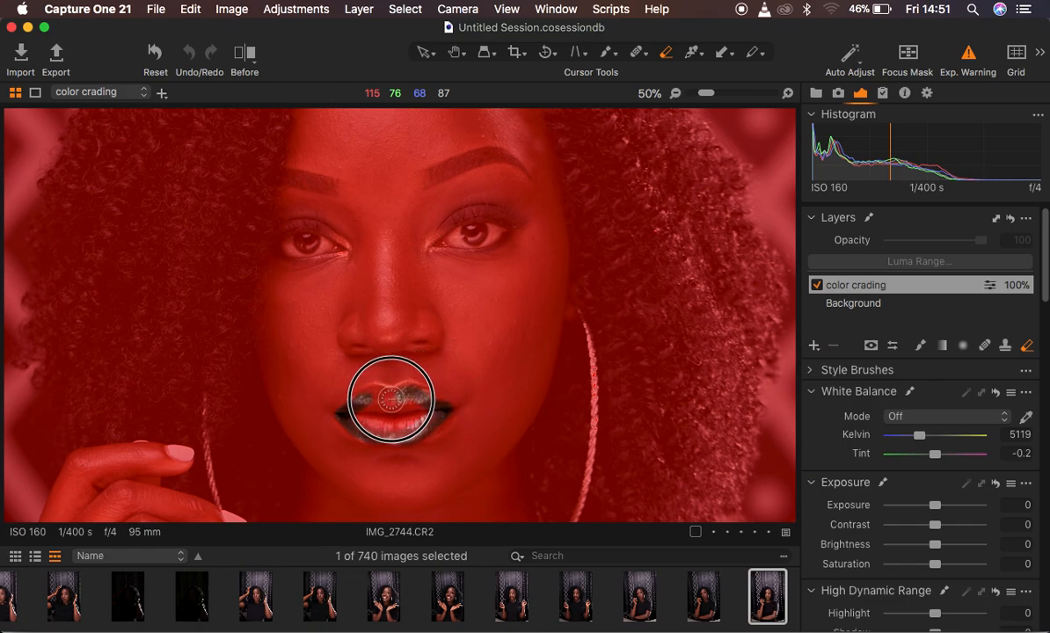
mouse_move(401, 411)
left_mouse_down()
mouse_move(355, 416)
mouse_move(425, 414)
mouse_move(379, 402)
mouse_move(361, 409)
mouse_move(418, 398)
mouse_move(438, 406)
mouse_move(390, 395)
mouse_move(435, 407)
mouse_move(436, 423)
mouse_move(423, 428)
mouse_move(444, 414)
mouse_move(420, 434)
mouse_move(377, 437)
mouse_move(354, 412)
mouse_move(419, 400)
mouse_move(441, 417)
mouse_move(414, 436)
mouse_move(381, 424)
mouse_move(373, 407)
mouse_move(416, 403)
mouse_move(440, 414)
mouse_move(424, 428)
mouse_move(358, 400)
left_mouse_up()
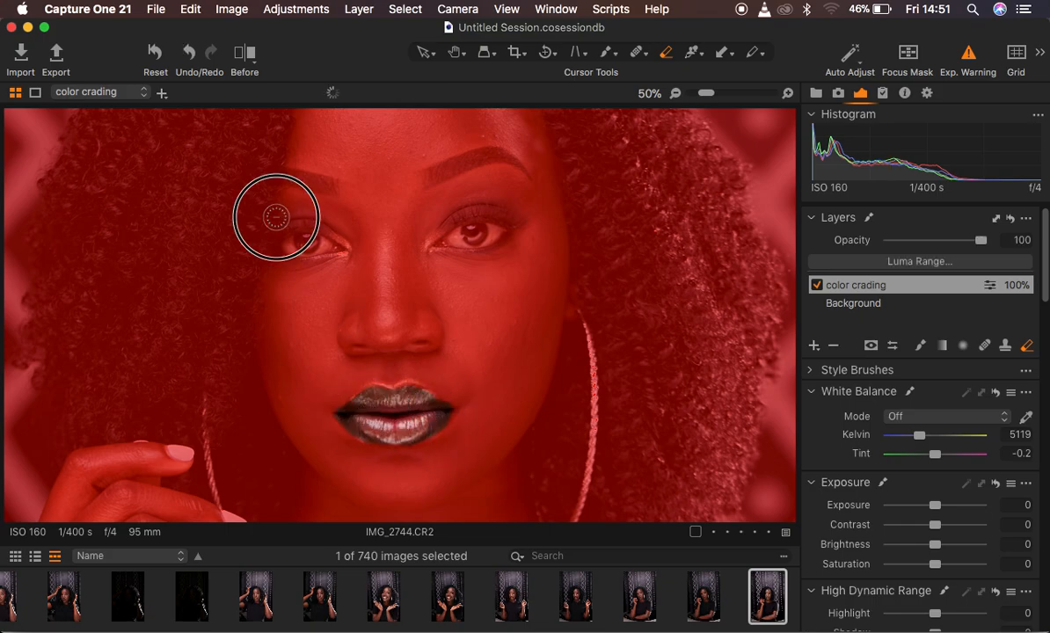
mouse_move(280, 218)
left_mouse_down()
mouse_move(334, 225)
mouse_move(280, 218)
mouse_move(311, 218)
mouse_move(345, 246)
mouse_move(288, 253)
mouse_move(277, 236)
mouse_move(288, 226)
mouse_move(310, 234)
mouse_move(284, 235)
mouse_move(304, 220)
mouse_move(324, 229)
mouse_move(306, 241)
mouse_move(290, 227)
mouse_move(322, 227)
mouse_move(339, 243)
mouse_move(332, 250)
mouse_move(279, 229)
mouse_move(339, 243)
mouse_move(279, 217)
mouse_move(317, 227)
left_mouse_up()
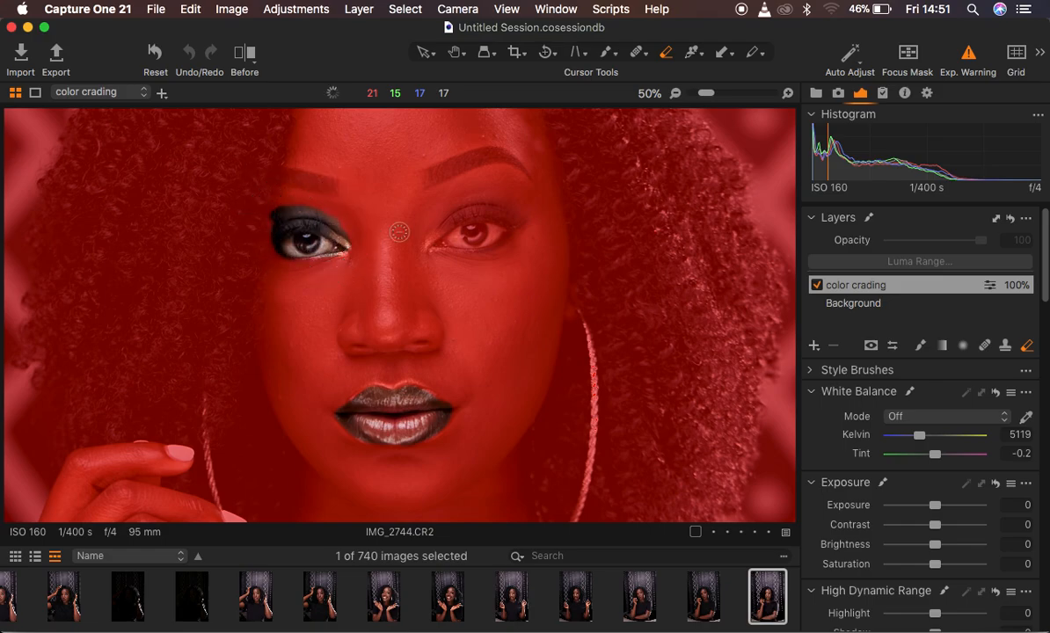
mouse_move(438, 233)
left_mouse_down()
mouse_move(499, 207)
mouse_move(476, 223)
mouse_move(462, 207)
mouse_move(507, 210)
mouse_move(513, 227)
mouse_move(490, 200)
mouse_move(457, 236)
mouse_move(465, 245)
mouse_move(480, 193)
mouse_move(441, 227)
mouse_move(483, 190)
mouse_move(505, 225)
mouse_move(431, 231)
left_mouse_up()
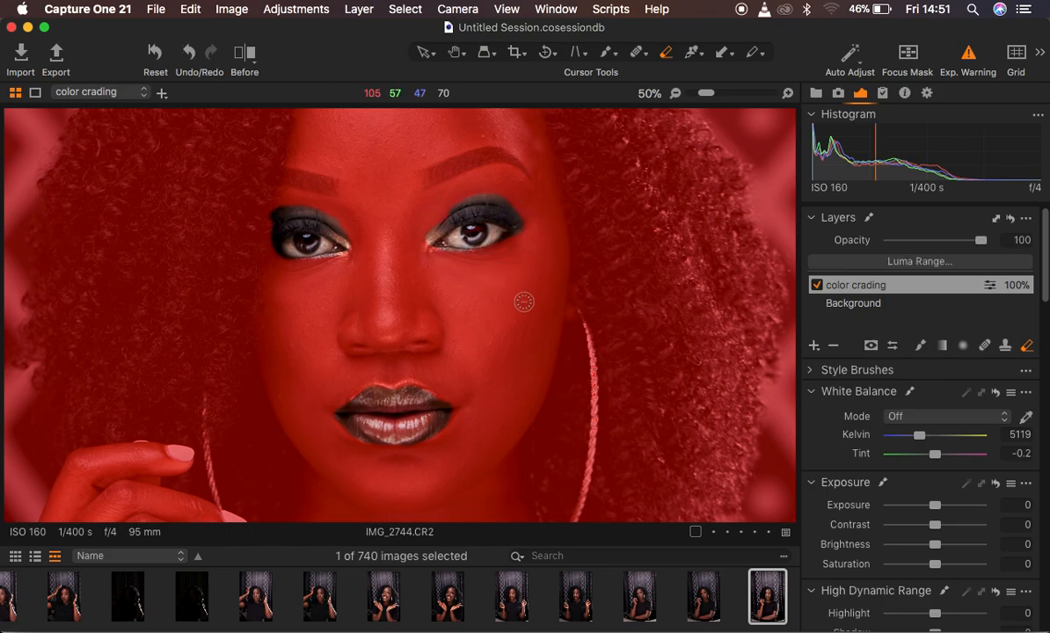
key("m")
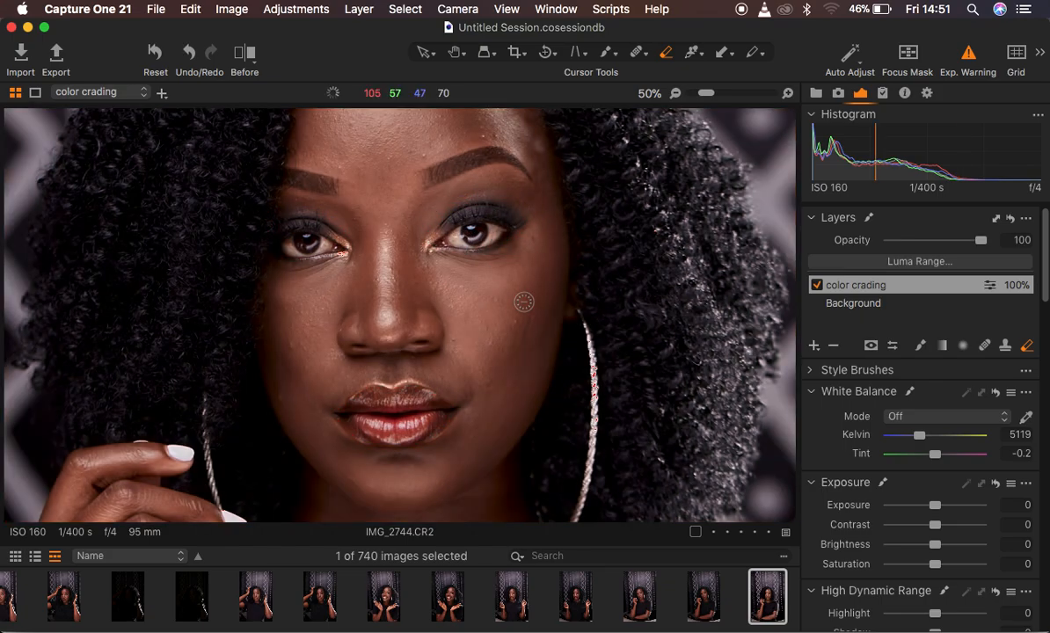
scroll(523, 301, "down", 4)
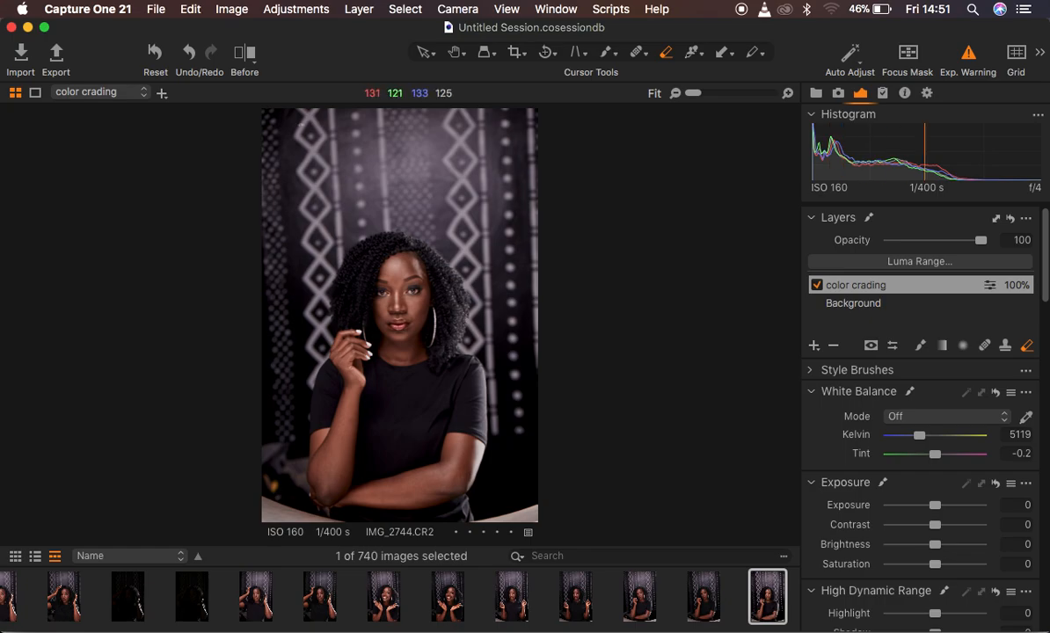
Send the portrait for editing in Adobe Photoshop 2020 as a 16-bit uncompressed TIFF with the Adobe RGB (1998) profile
left_click(293, 10)
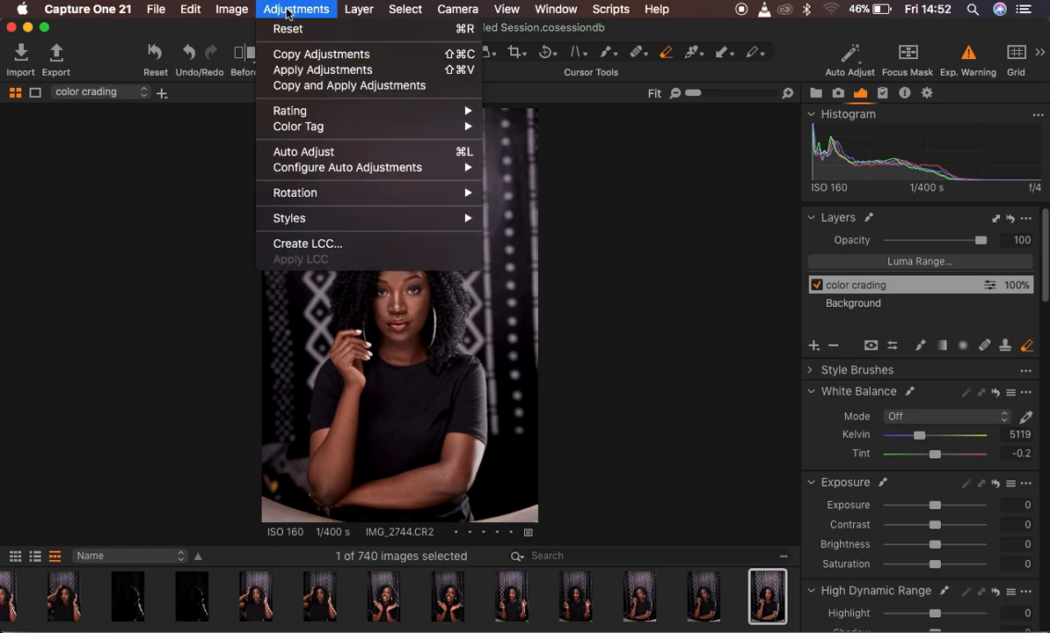
mouse_move(234, 8)
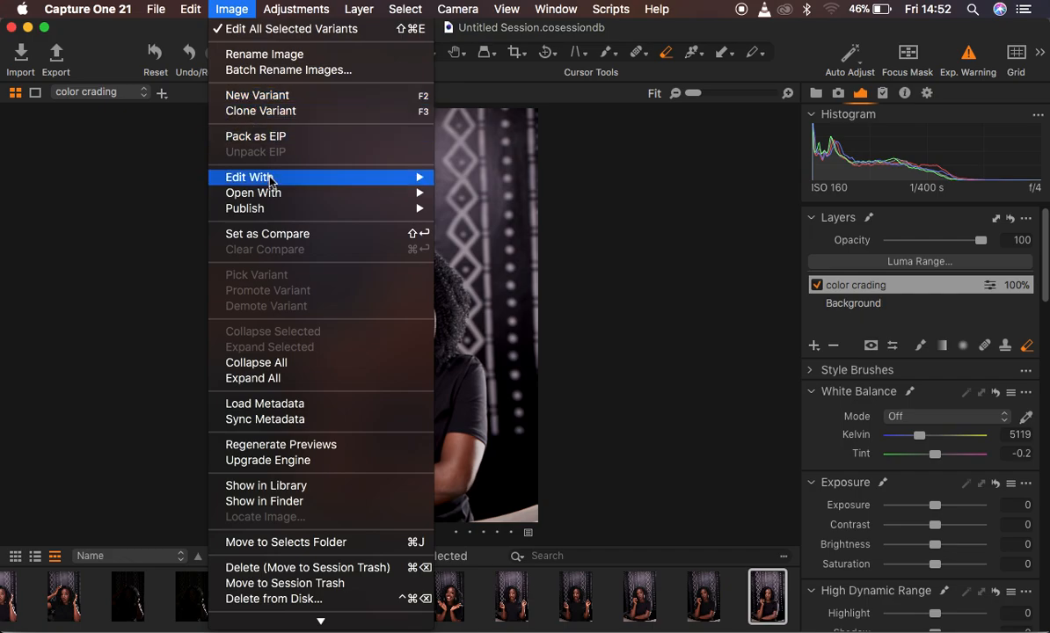
mouse_move(273, 182)
left_click(457, 177)
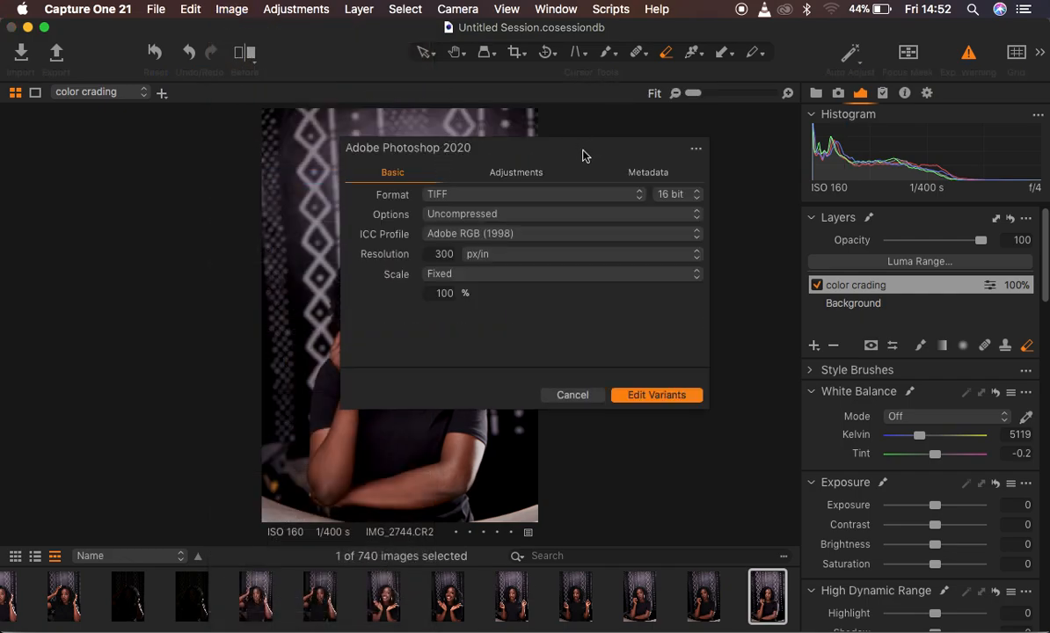
left_click(654, 395)
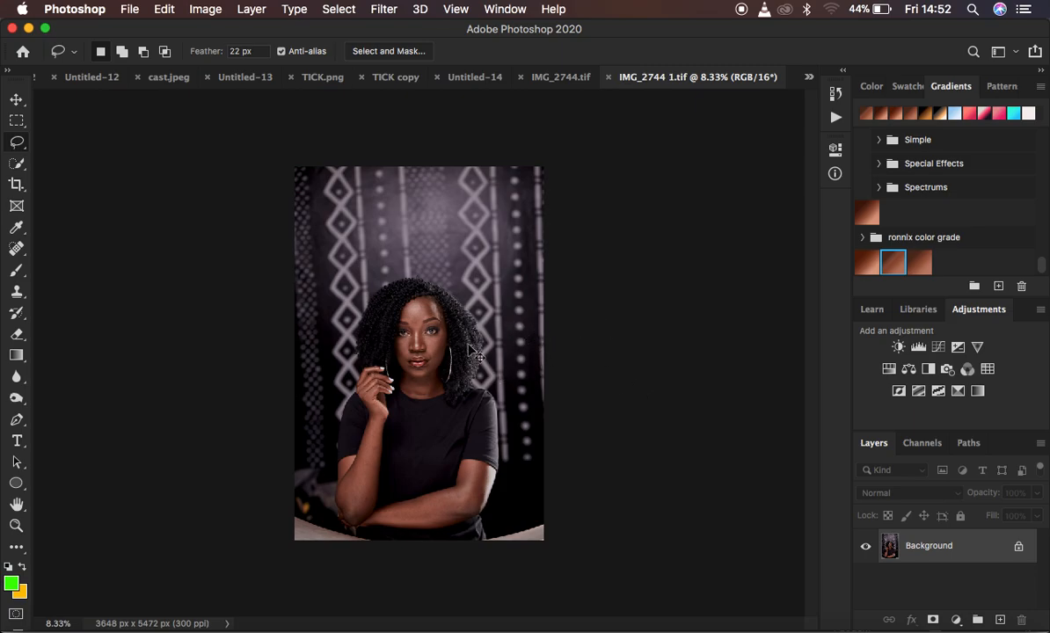
Duplicate the Background layer and open the copy in the Camera Raw Filter
key("super+plus")
key("super+plus")
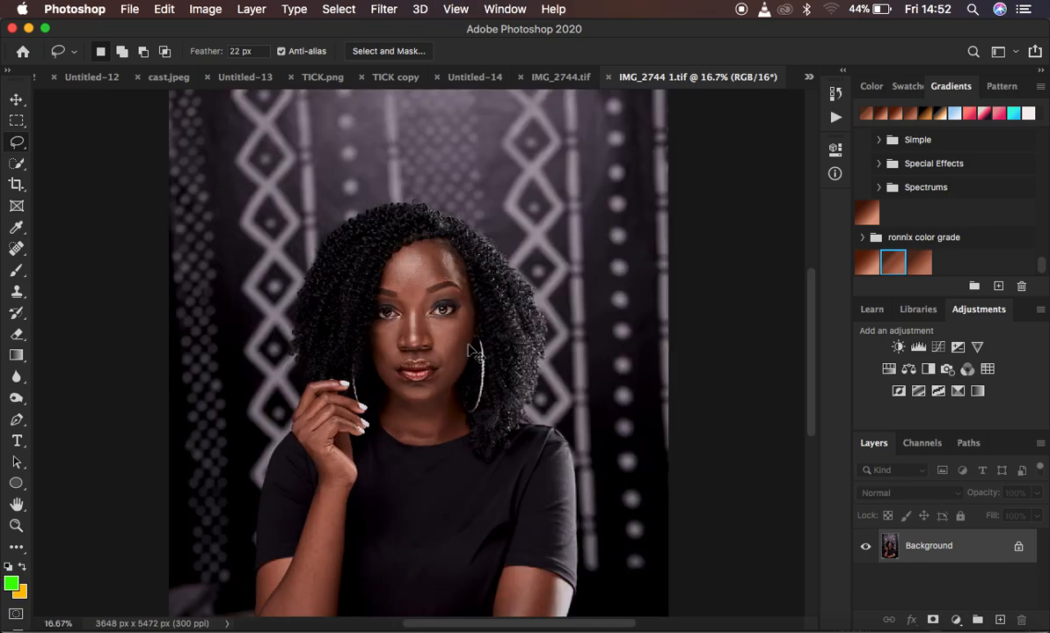
key("super+minus")
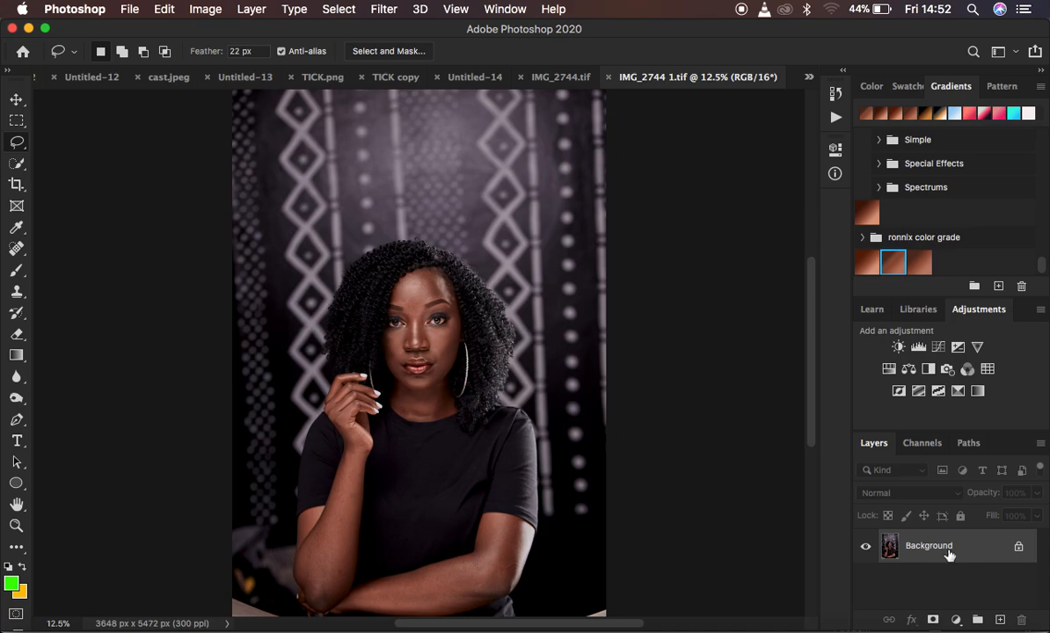
key("super+j")
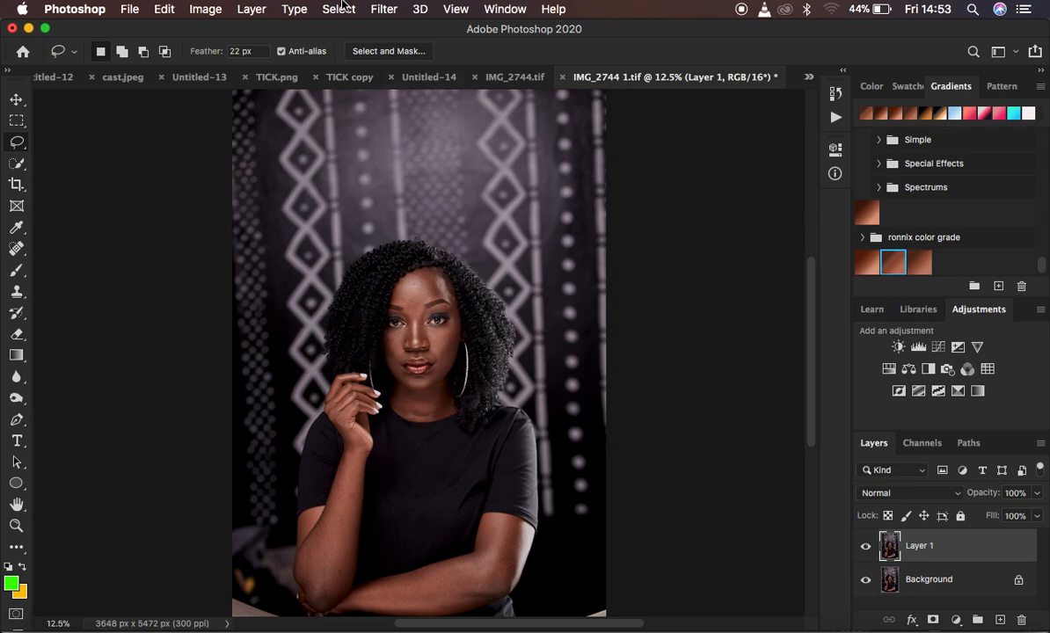
left_click(381, 10)
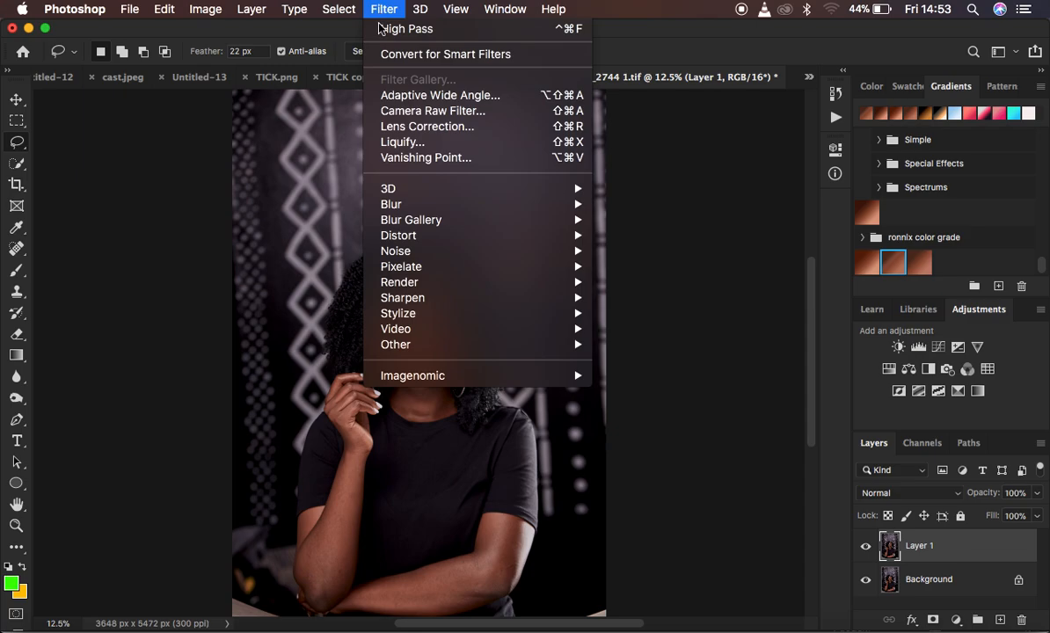
left_click(413, 112)
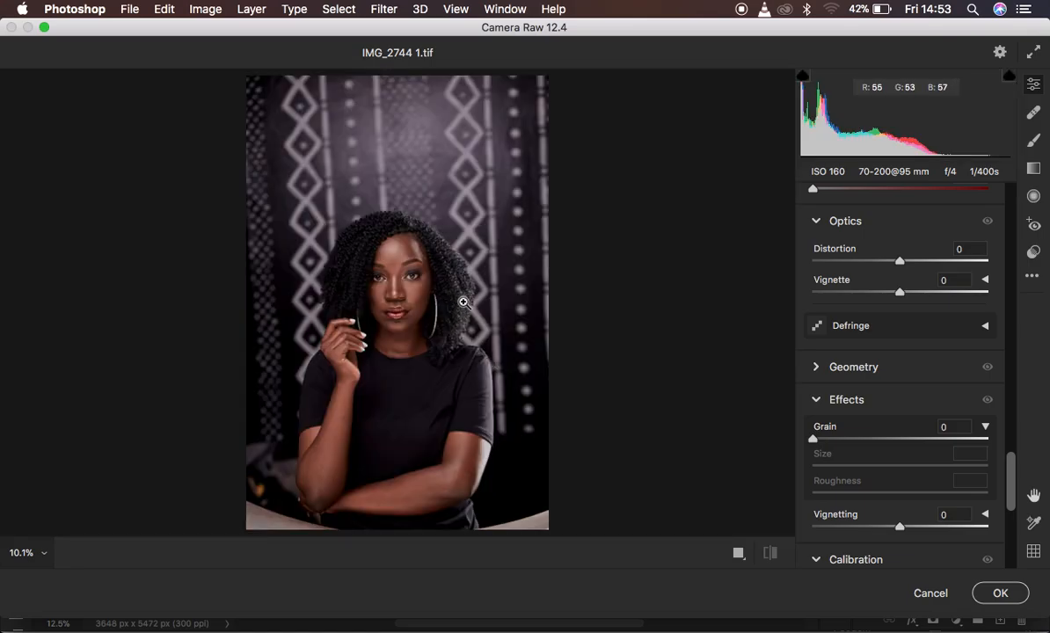
In the Color Mixer's HSL adjustments, set the Oranges Luminance to -26 and the Oranges Hue to +4
scroll(932, 326, "up", 20)
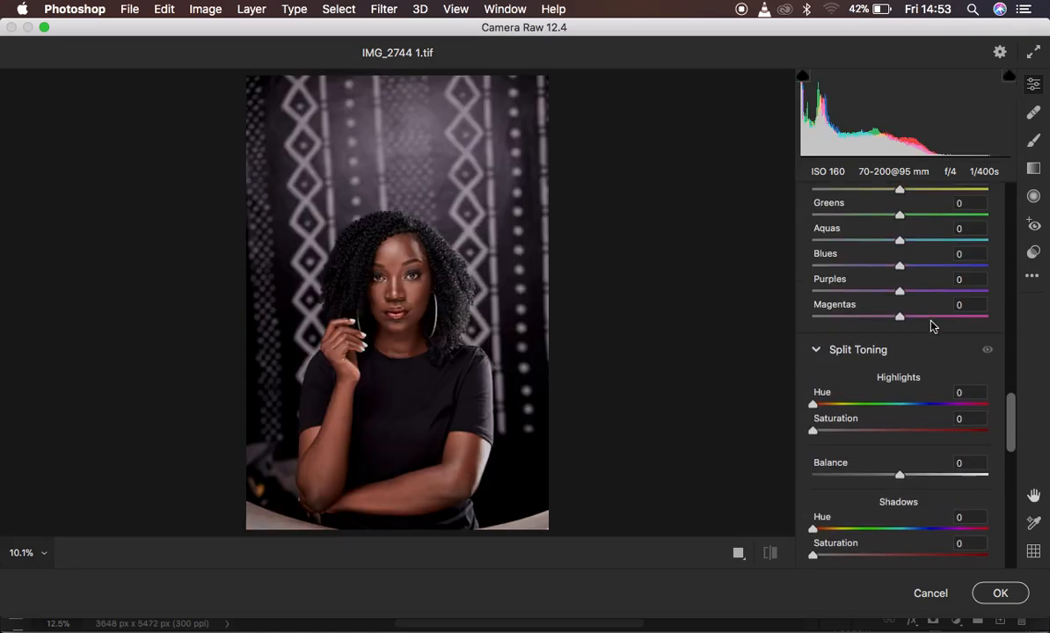
scroll(932, 326, "down", 15)
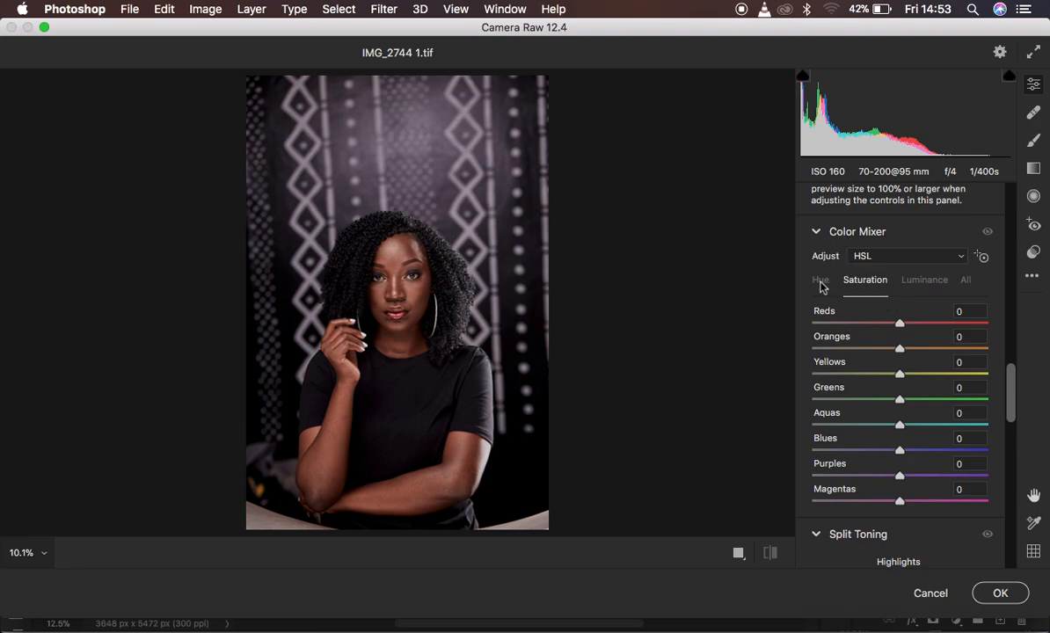
left_click(819, 281)
left_click(911, 280)
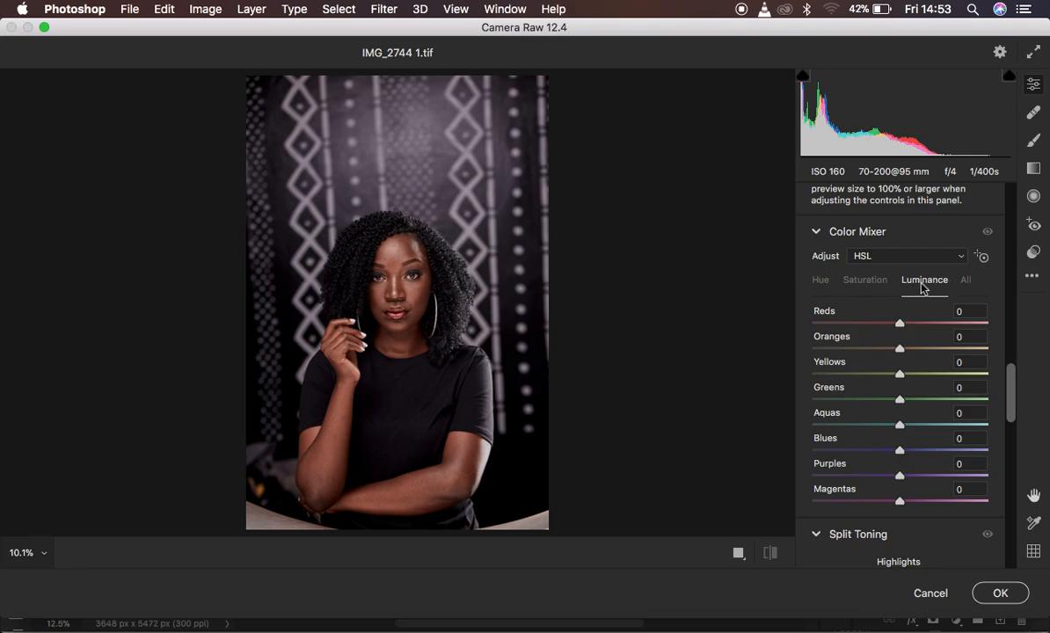
key("super+plus")
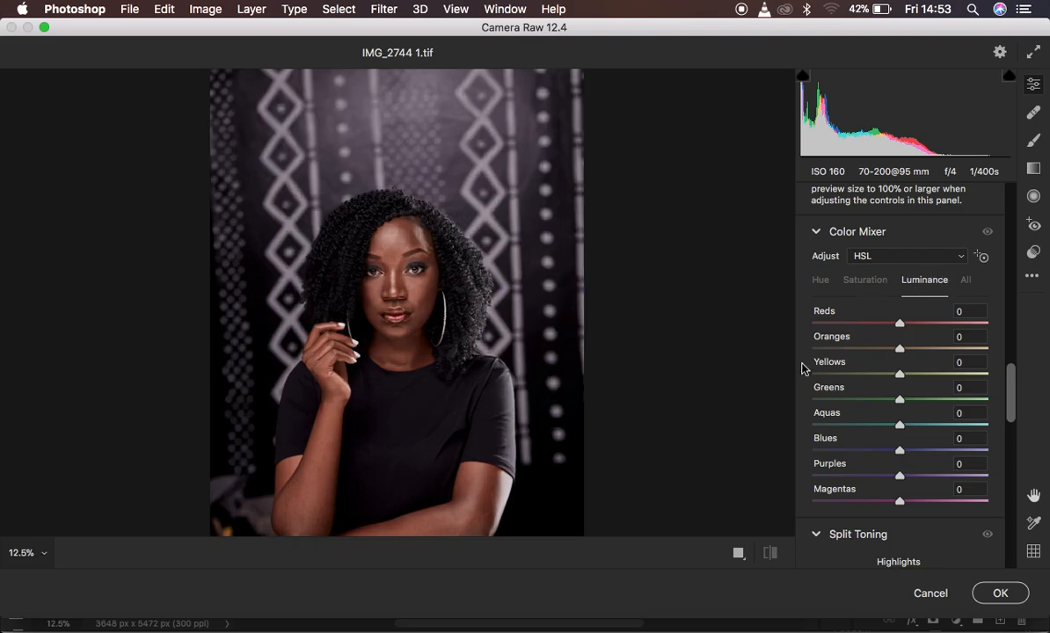
key("super+plus")
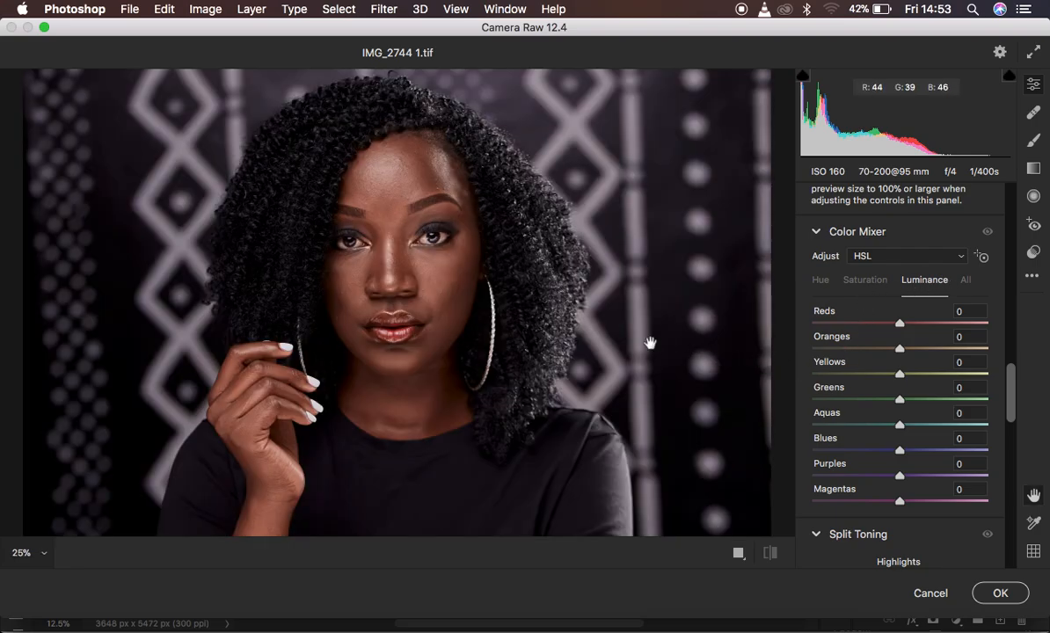
scroll(625, 323, "down", 3)
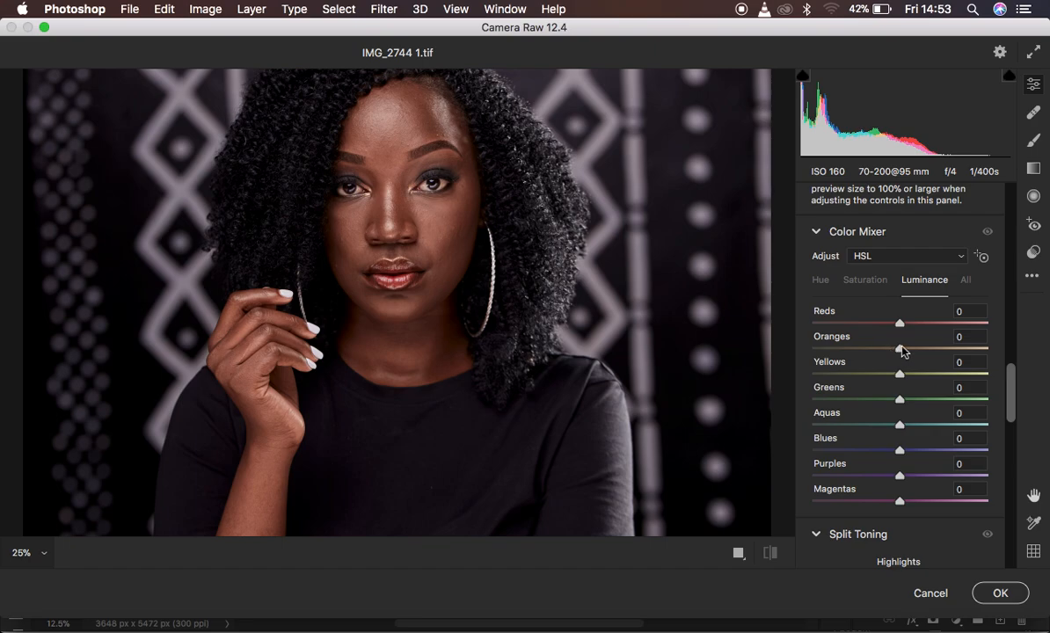
left_click_drag(900, 351, 877, 350)
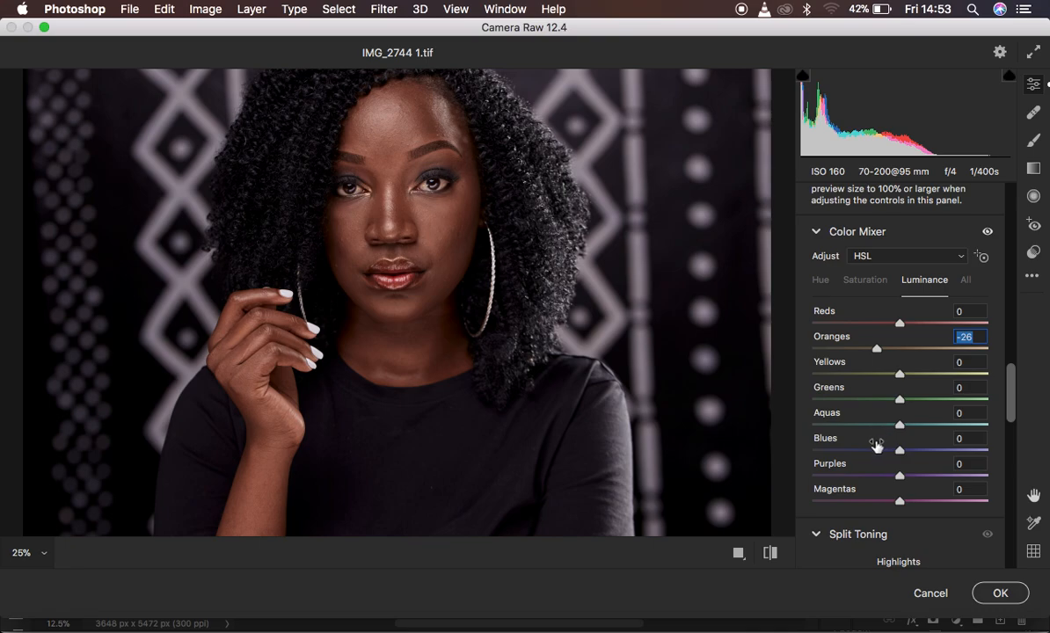
left_click(824, 281)
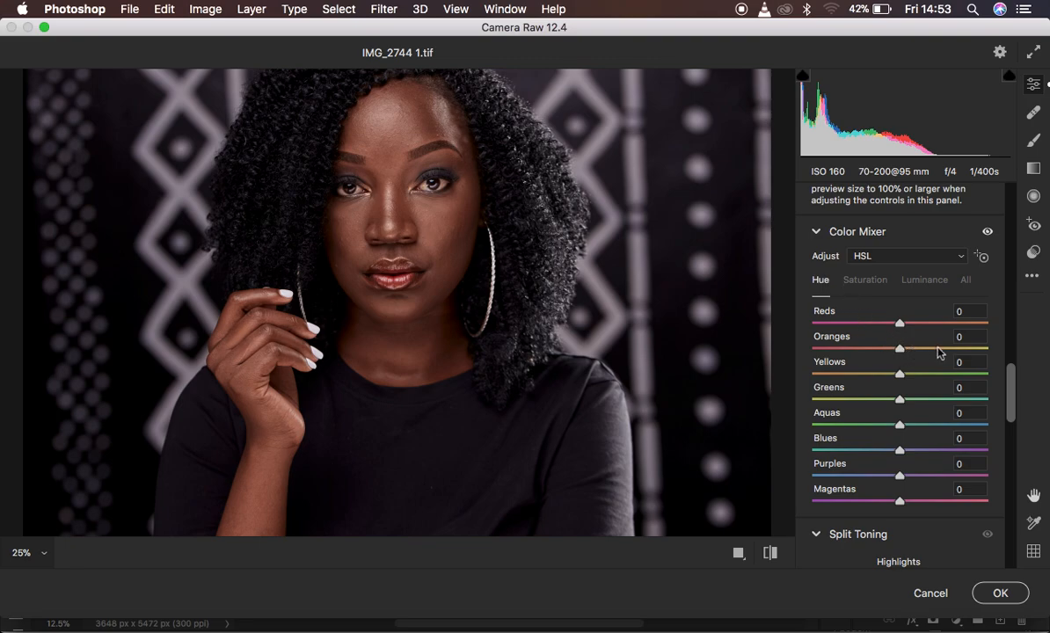
left_click_drag(900, 351, 904, 348)
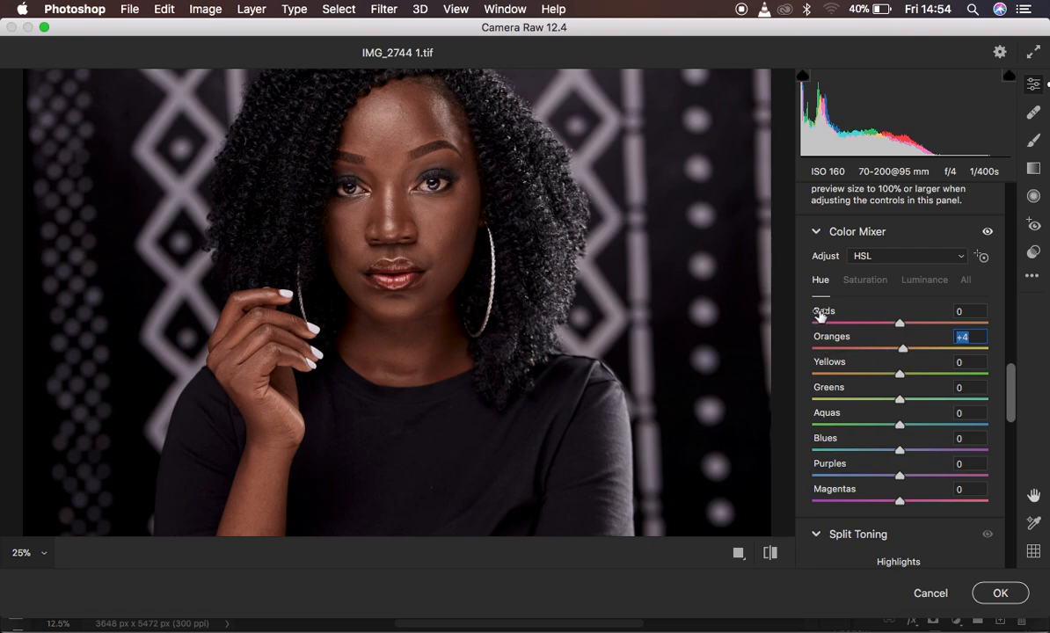
In the Color Mixer's HSL adjustments, set the Oranges Hue to +16, the Reds Hue to +8 and the Oranges Saturation to -16
left_click_drag(903, 352, 914, 352)
left_click_drag(900, 326, 907, 324)
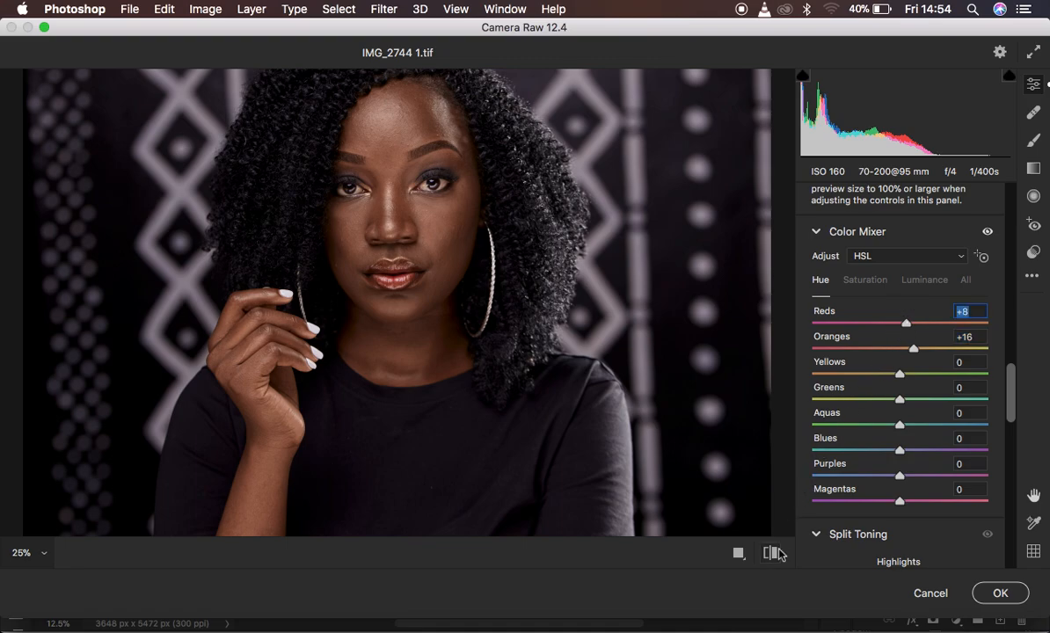
key("super+minus")
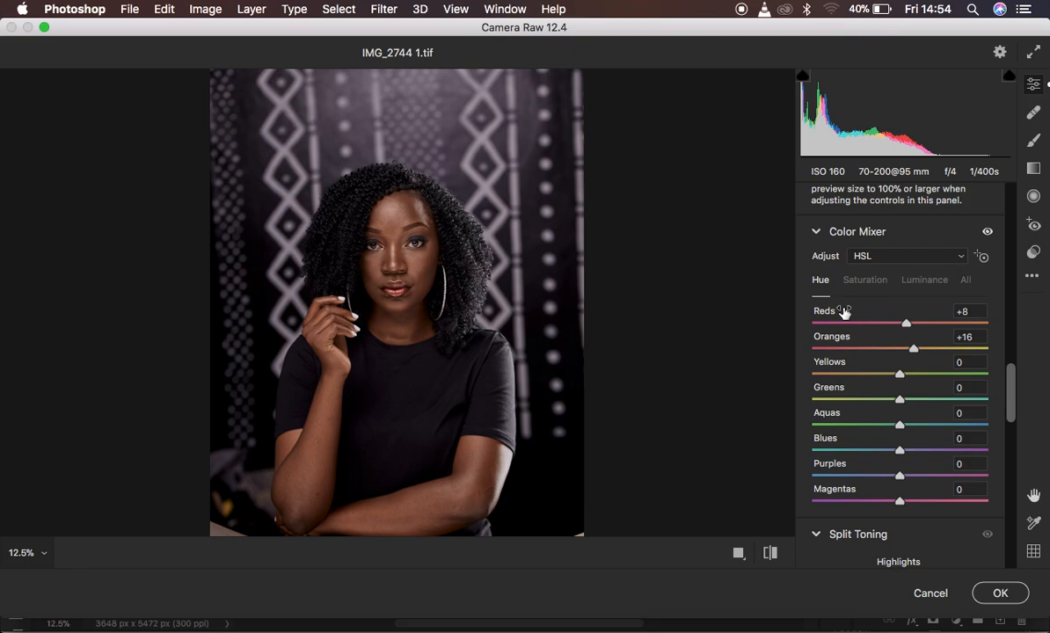
left_click(869, 281)
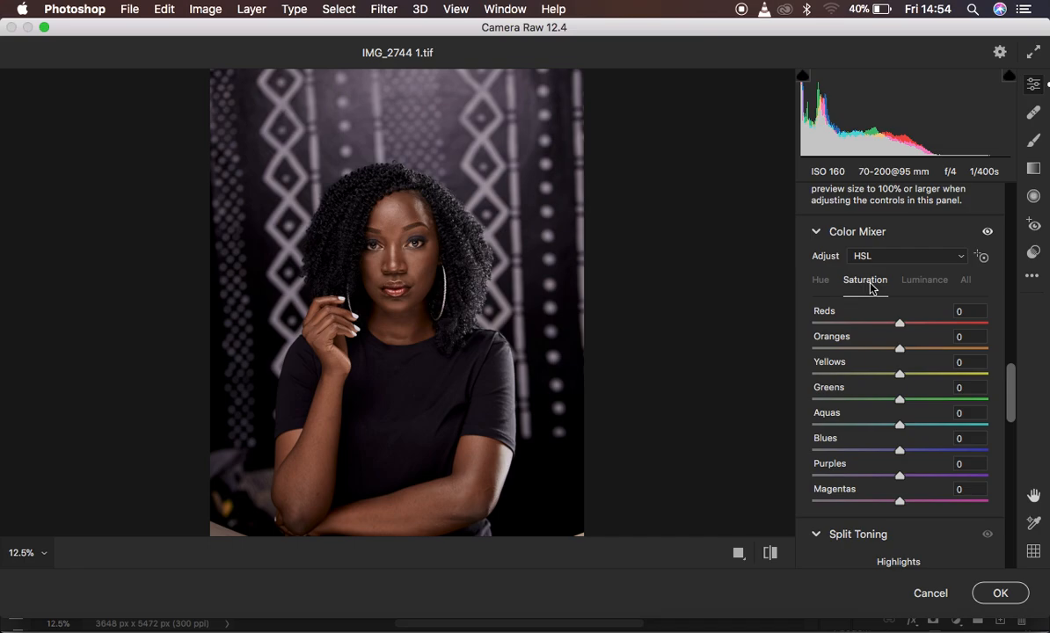
left_click_drag(901, 352, 888, 351)
Compare the portrait before and after the color changes, and apply the Camera Raw Filter to the duplicated layer
left_click(770, 553)
left_click(770, 553)
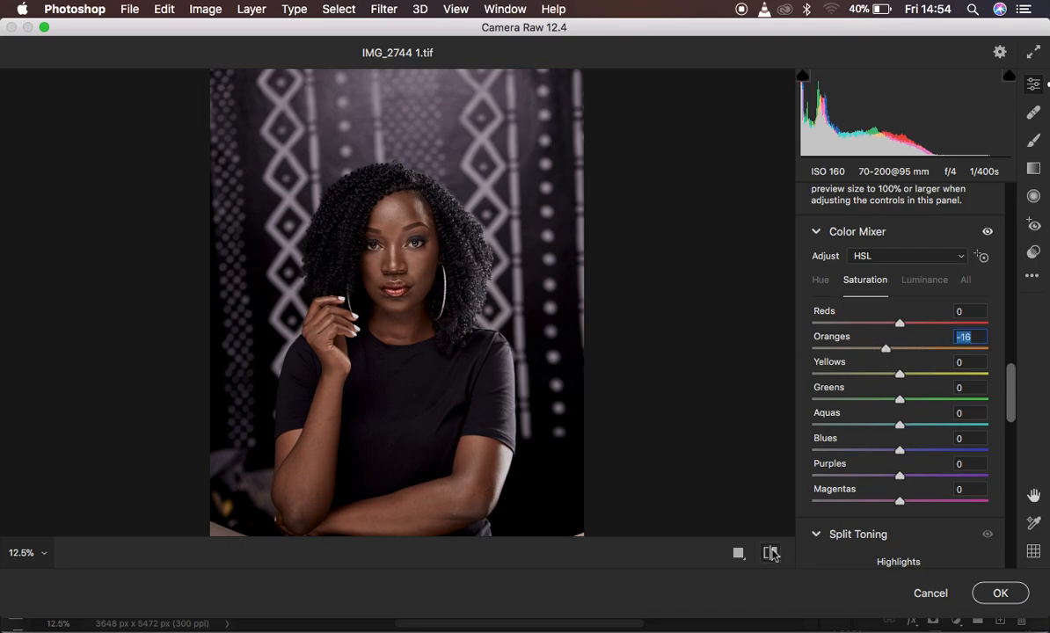
left_click(771, 552)
left_click(771, 552)
left_click(771, 552)
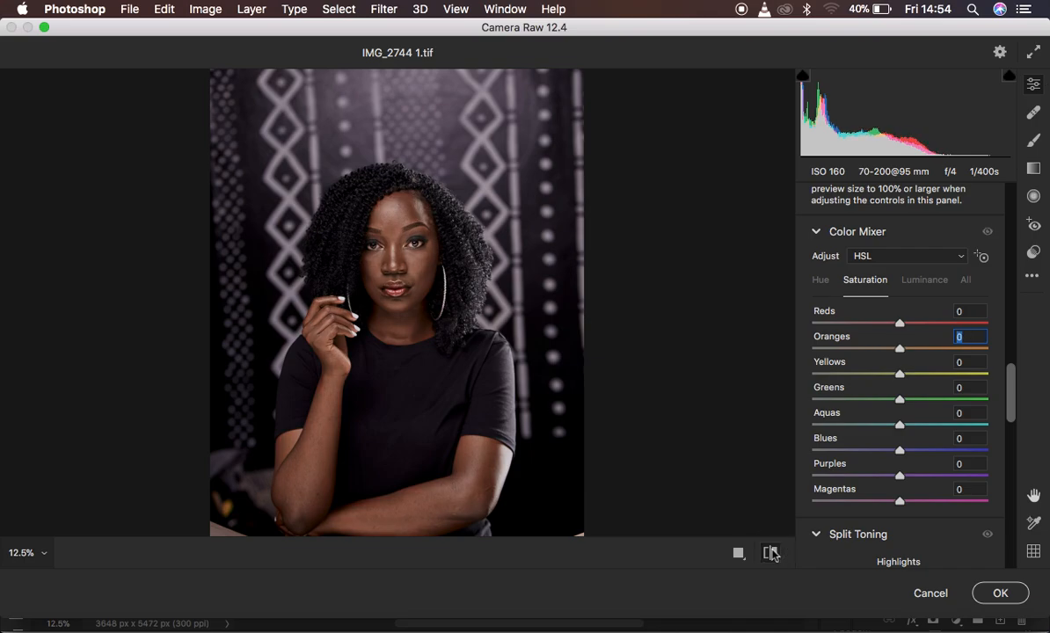
left_click(771, 553)
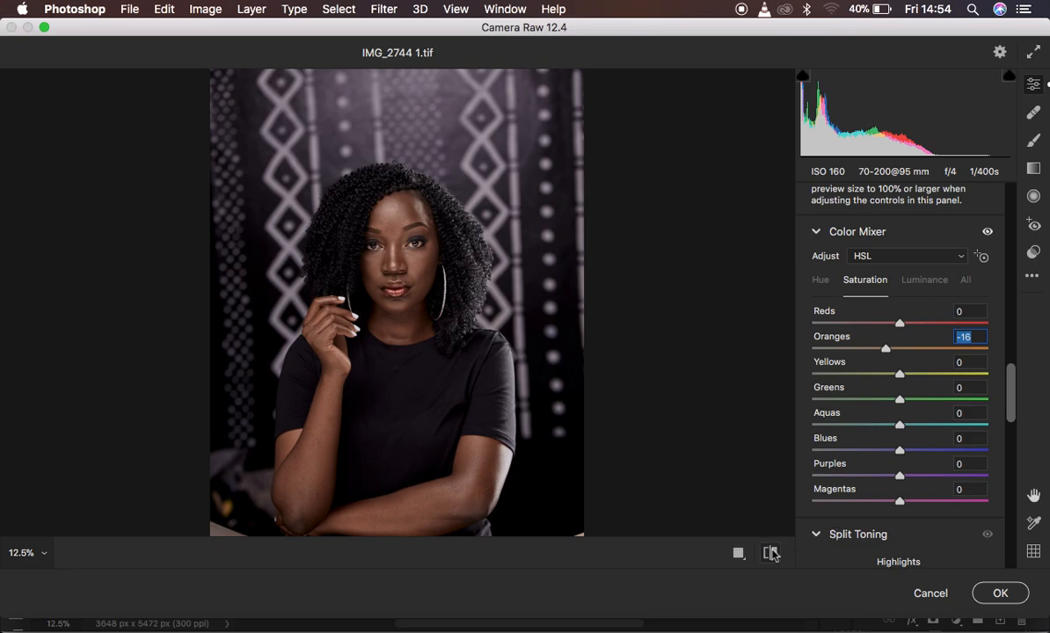
left_click(985, 593)
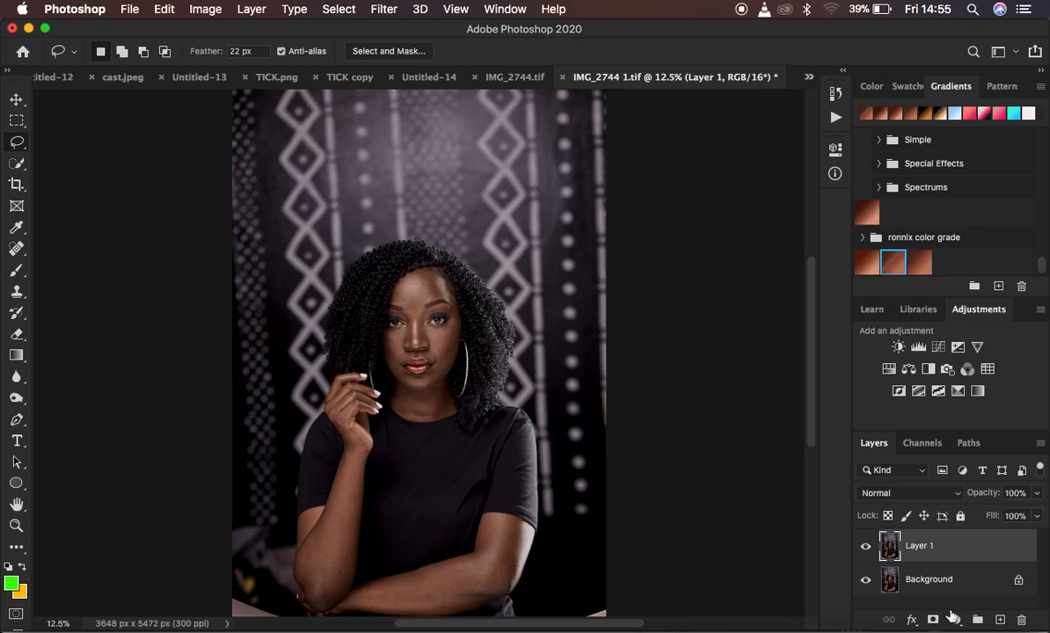
Add a Selective Color adjustment layer, and in its Blacks set Black to +4% and slightly reduce Yellow
left_click(956, 620)
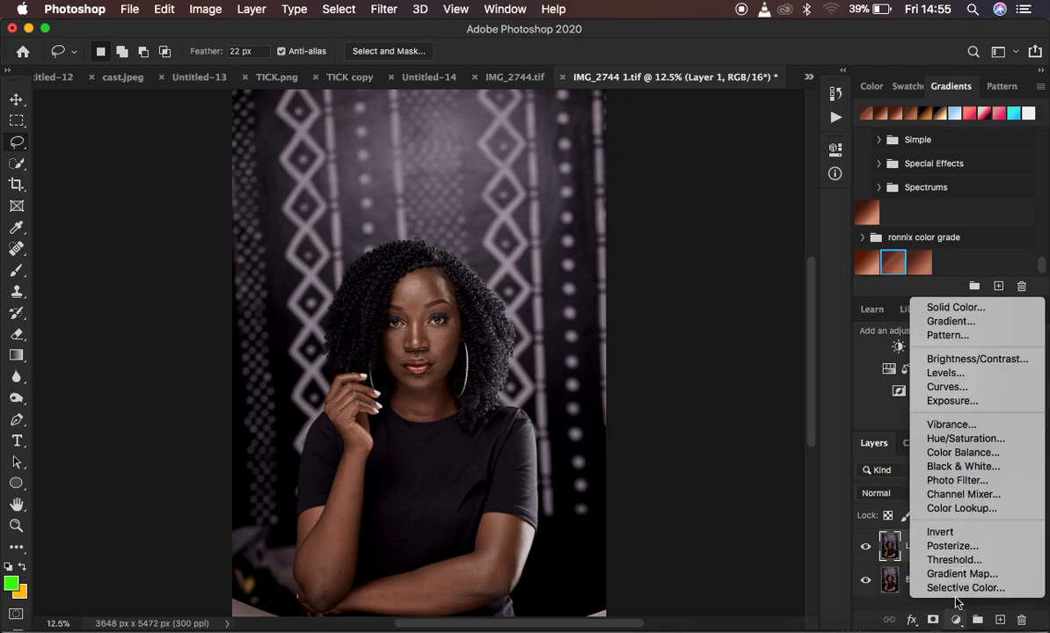
left_click(956, 590)
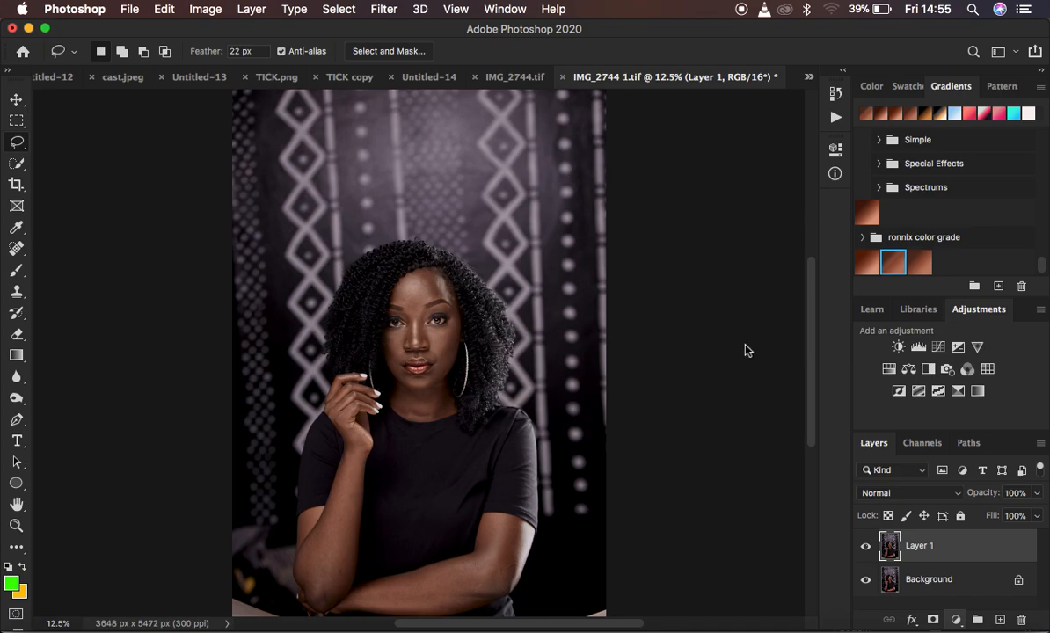
left_click_drag(706, 343, 706, 346)
left_click(691, 216)
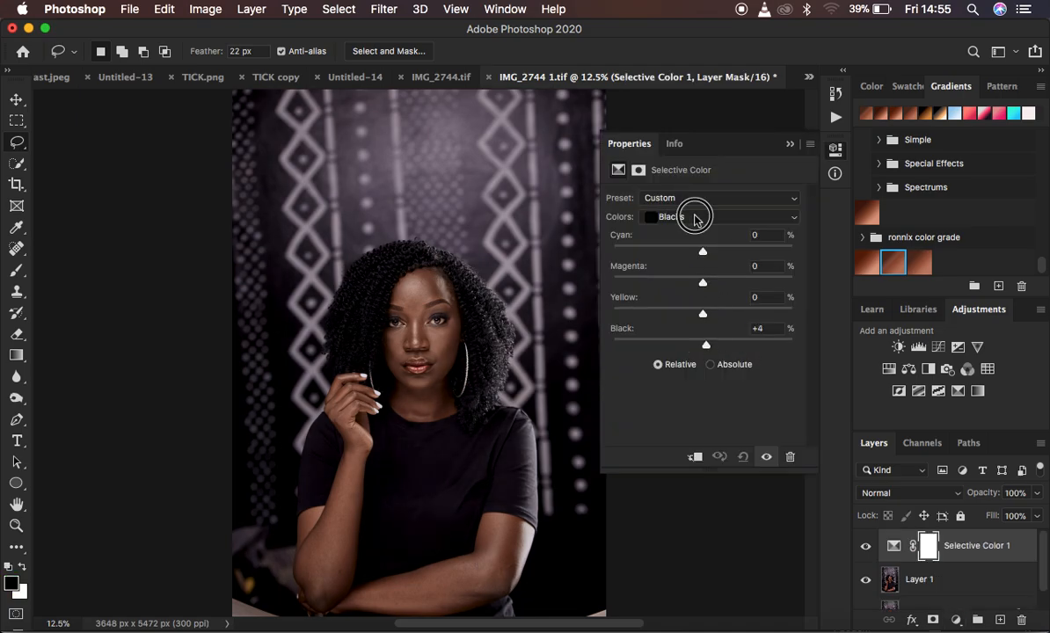
left_click(691, 218)
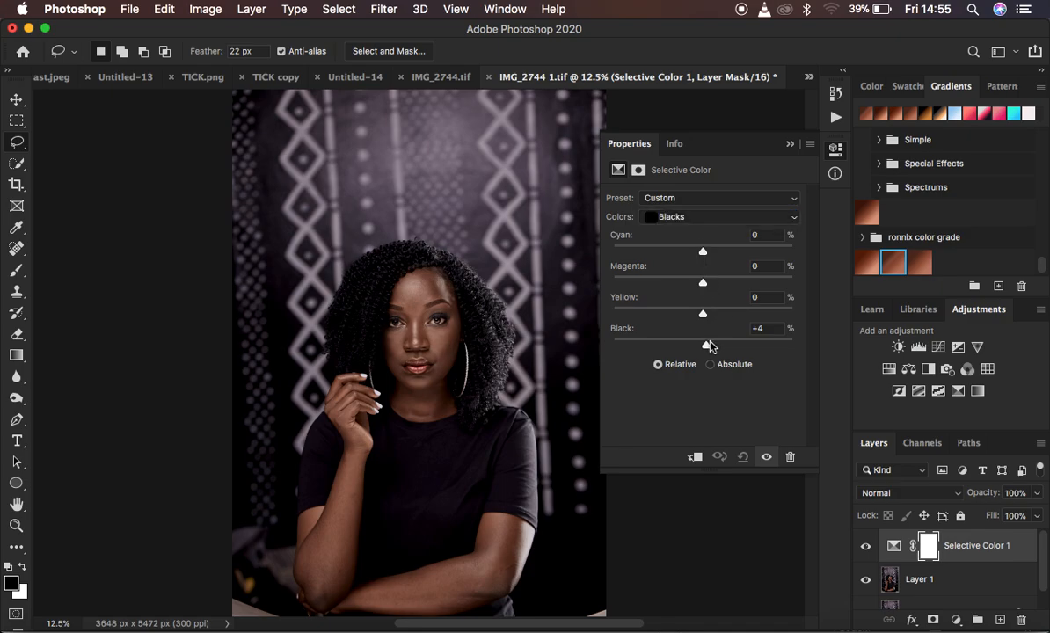
left_click_drag(708, 347, 702, 319)
left_click_drag(702, 319, 701, 319)
left_click(790, 143)
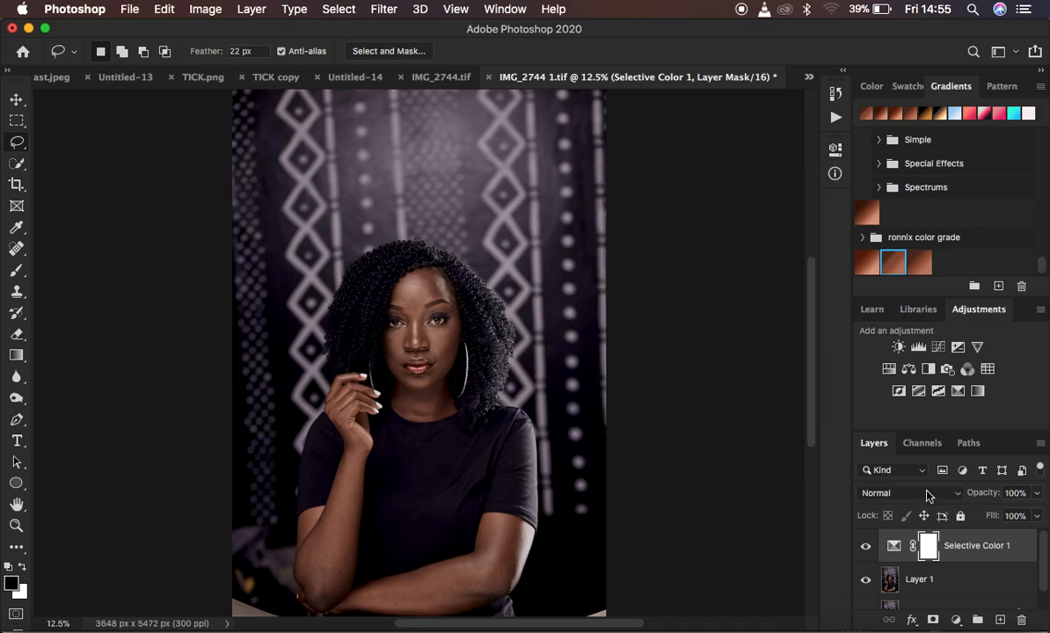
Add a Black & White adjustment layer in Multiply mode at 6% opacity, and compare the portrait with and without it
left_click(959, 619)
left_click(963, 467)
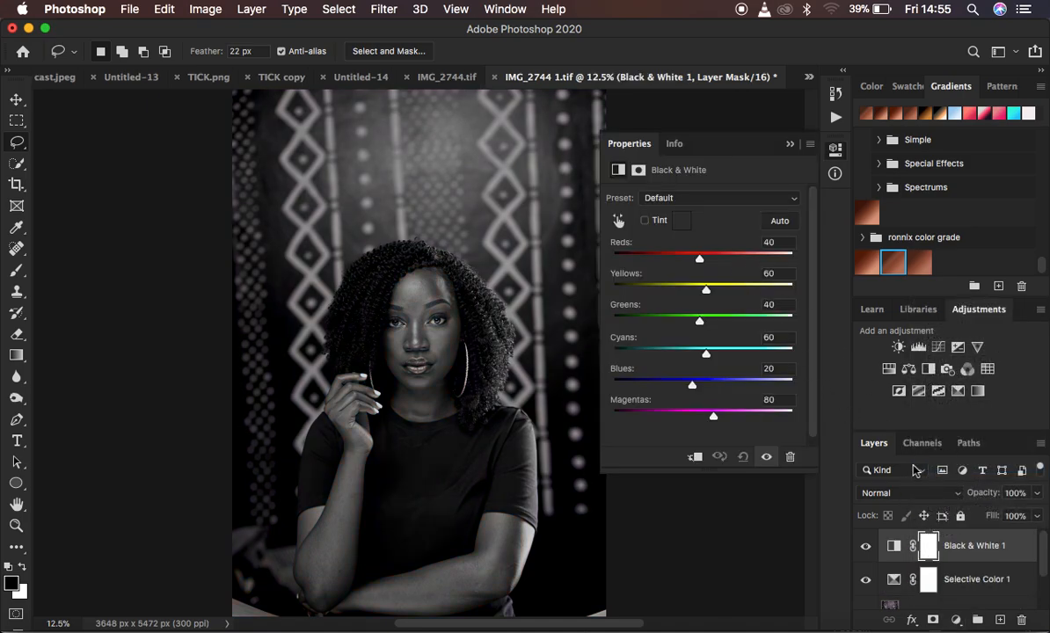
left_click(893, 494)
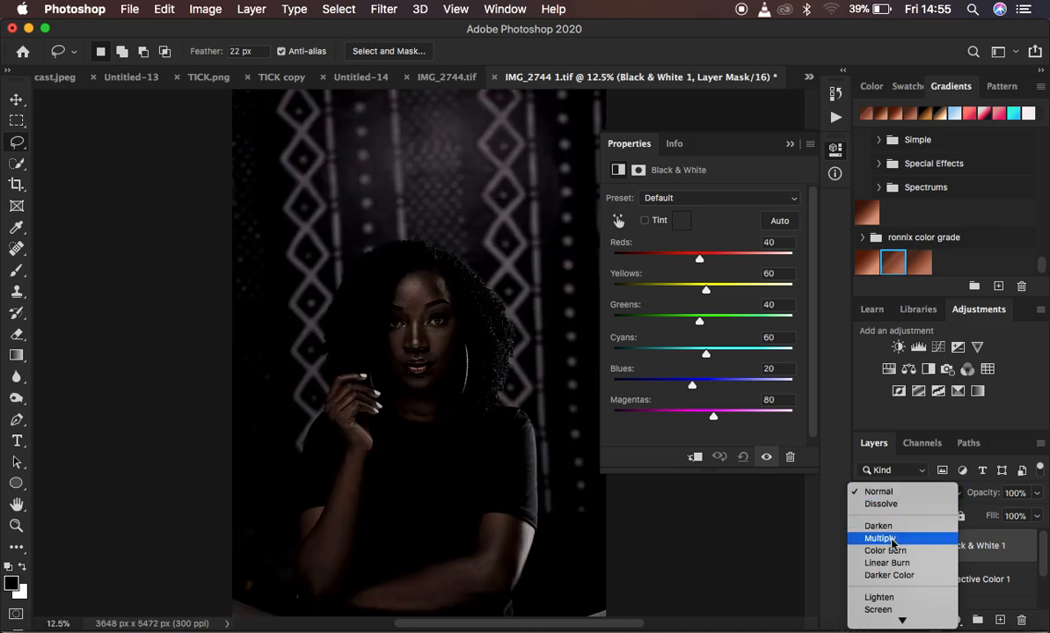
left_click(890, 538)
left_click_drag(983, 495, 956, 495)
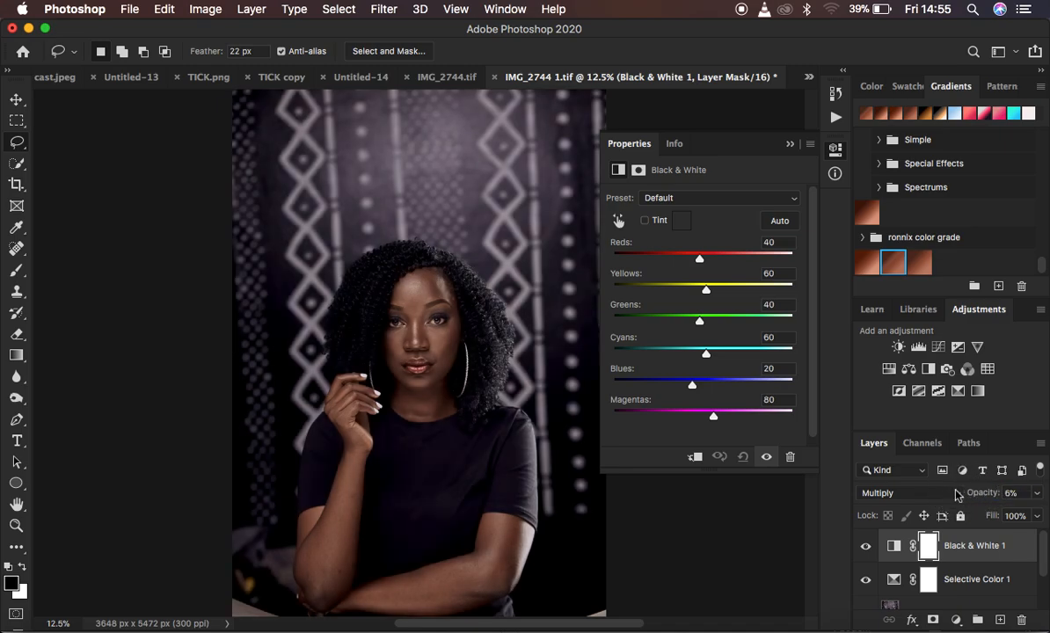
left_click(865, 548)
left_click(865, 548)
left_click(865, 548)
left_click(865, 548)
Add a second Black & White adjustment layer in Normal mode and lower its opacity to 2%
left_click(956, 620)
left_click(941, 466)
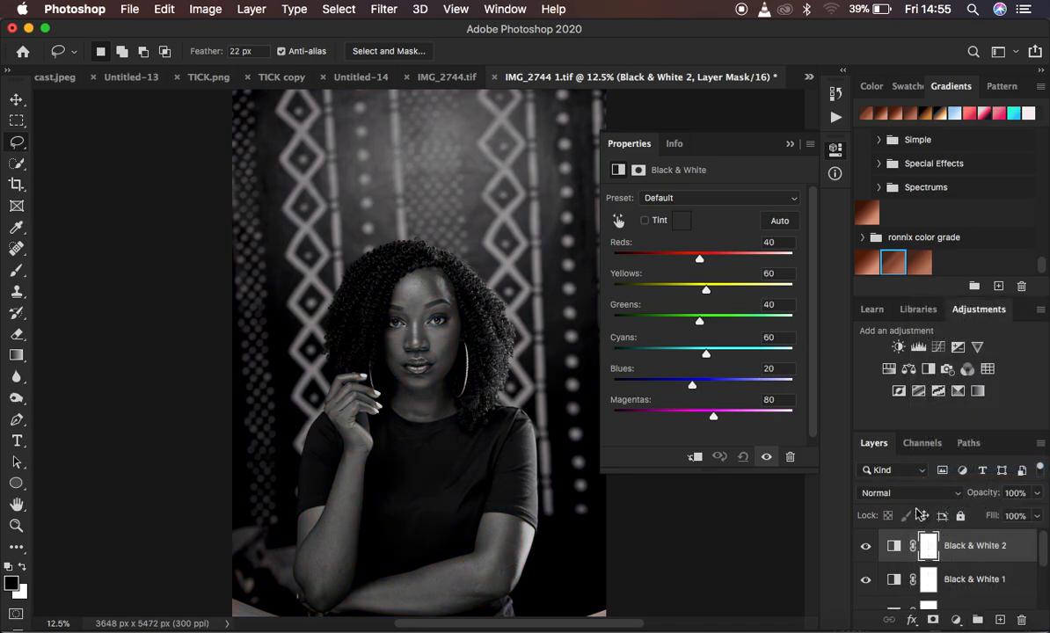
left_click(987, 496)
left_click_drag(987, 495, 913, 495)
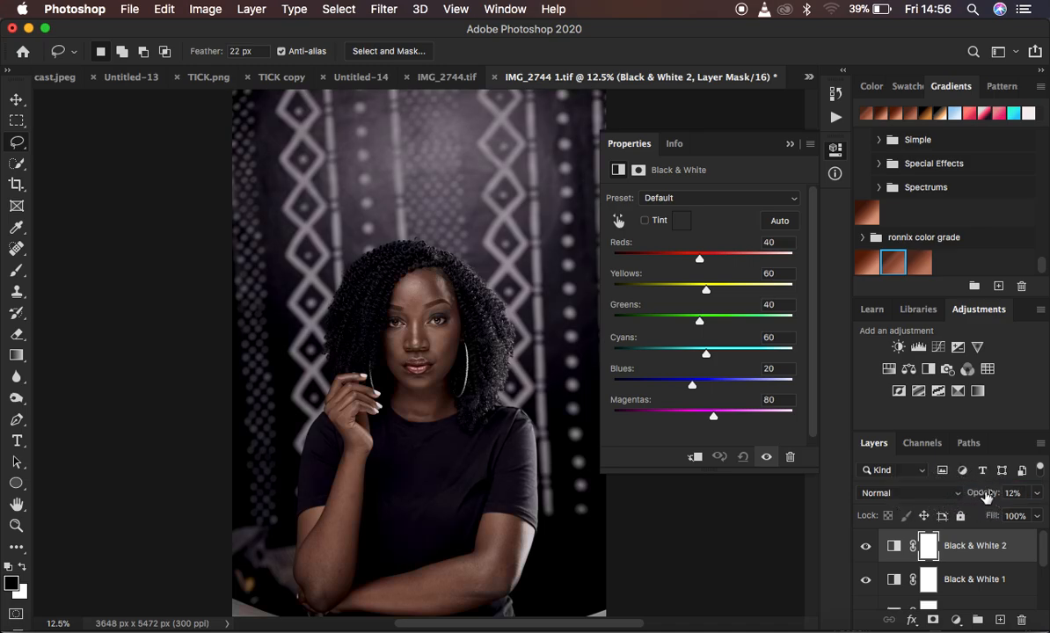
left_click_drag(986, 497, 970, 495)
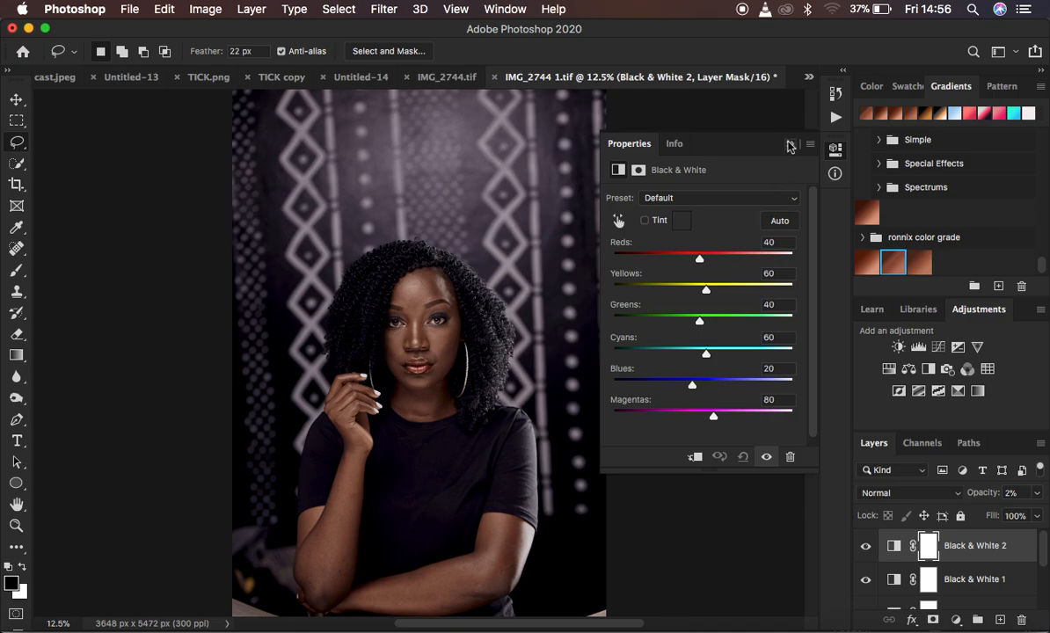
left_click(789, 145)
key("super+minus")
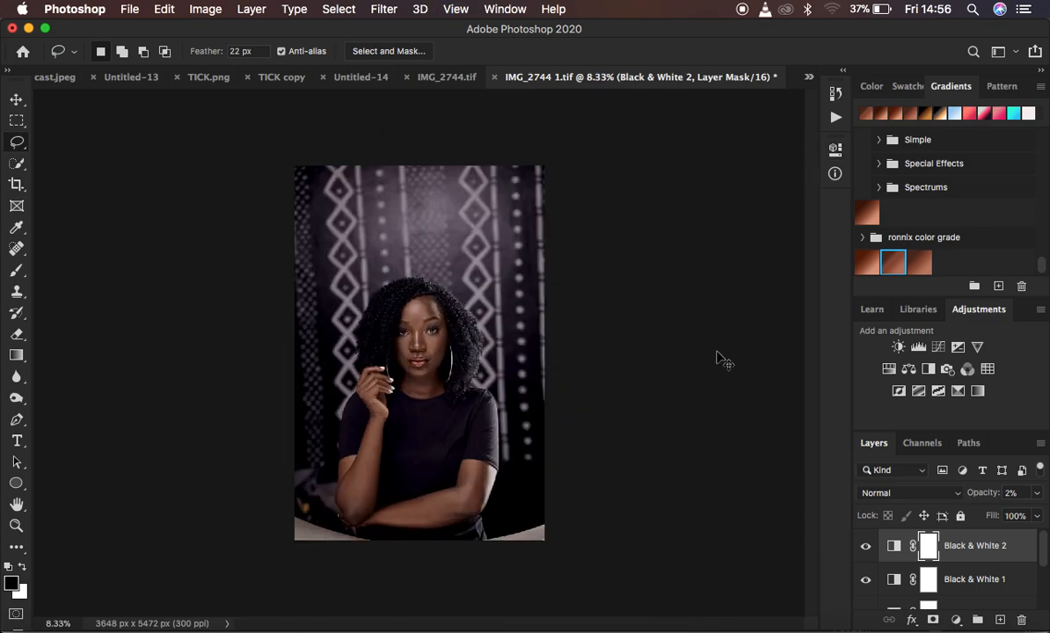
key("super+plus")
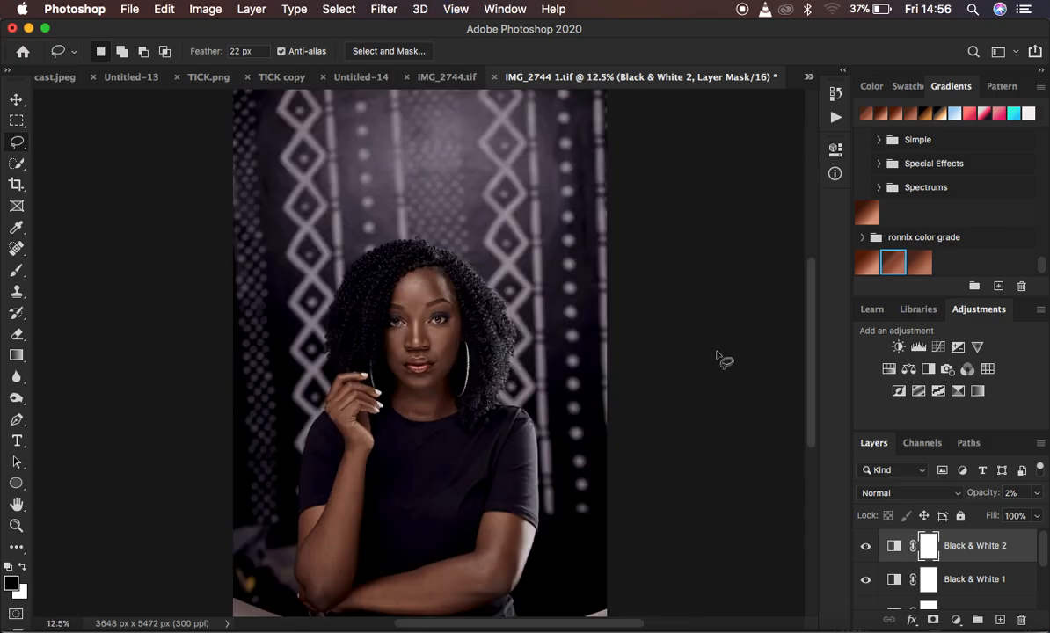